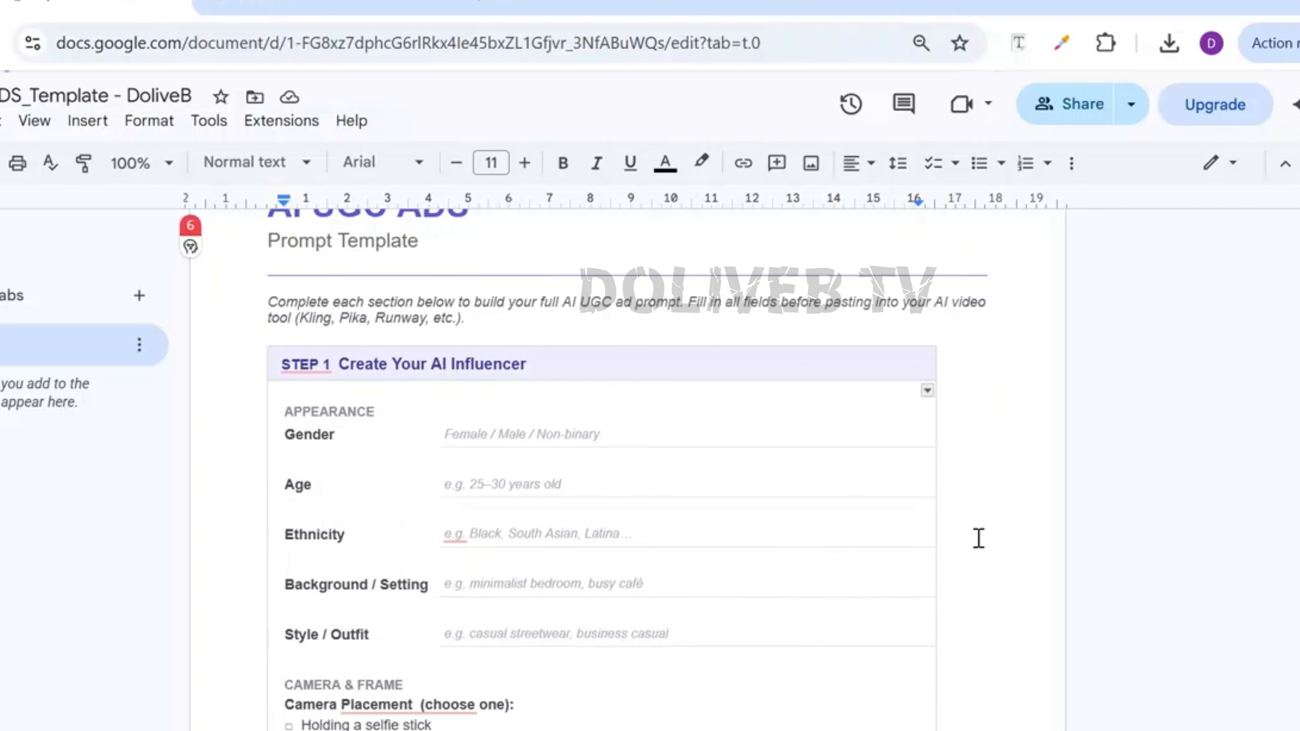
- Review the template's Step 1 influencer fields and copy the filled example prompt below them
scroll(978, 537, down, 2)
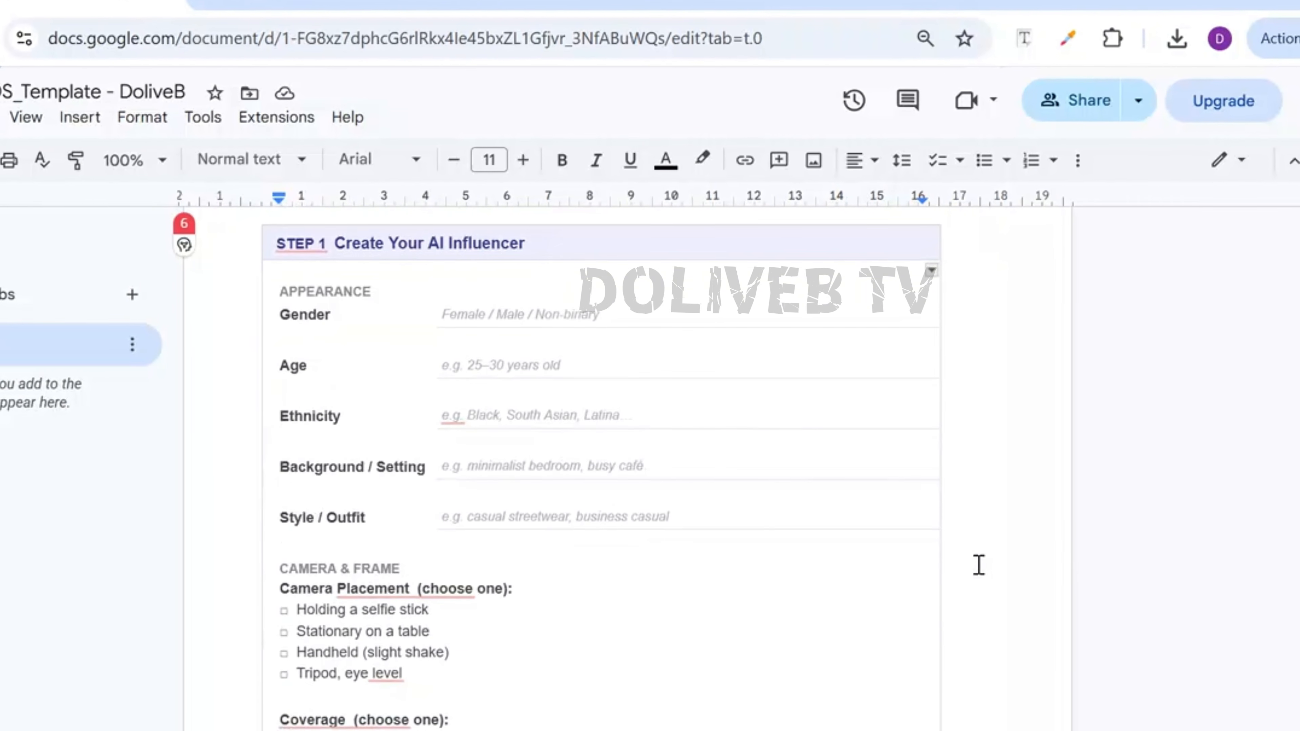
scroll(943, 549, up, 5)
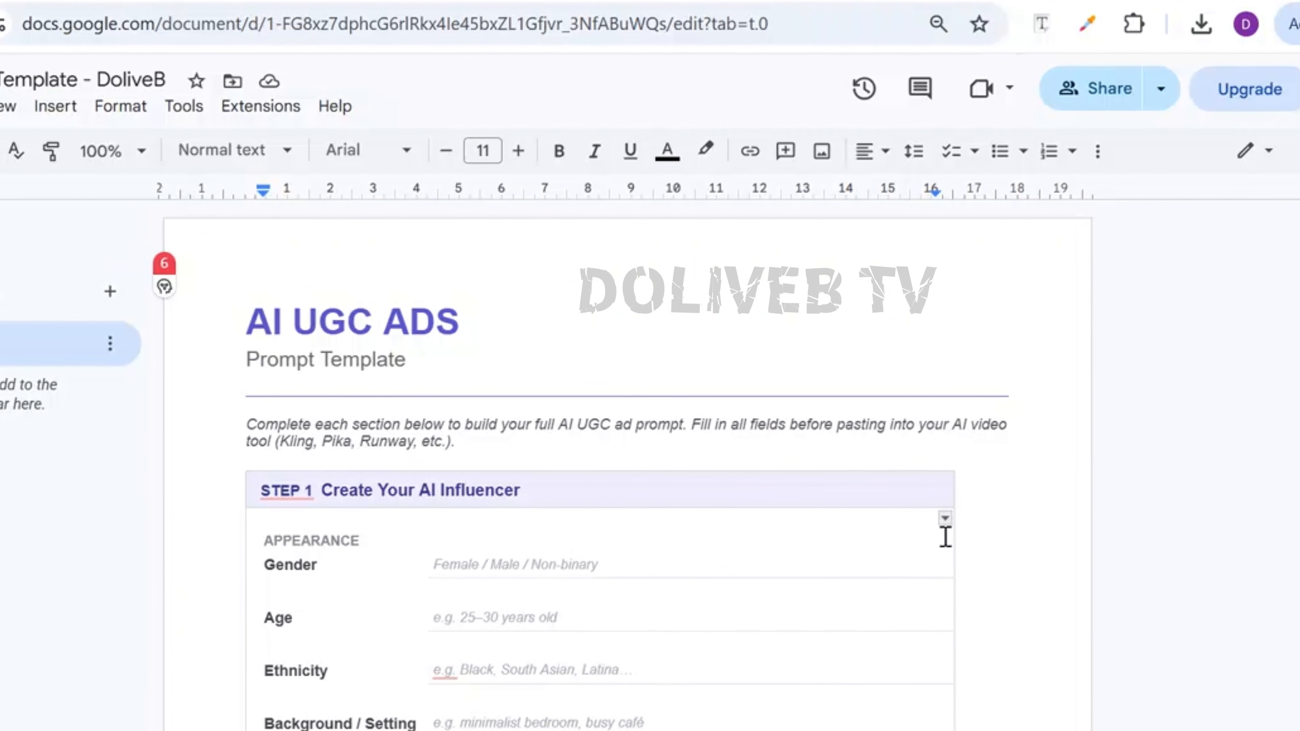
scroll(945, 536, down, 15)
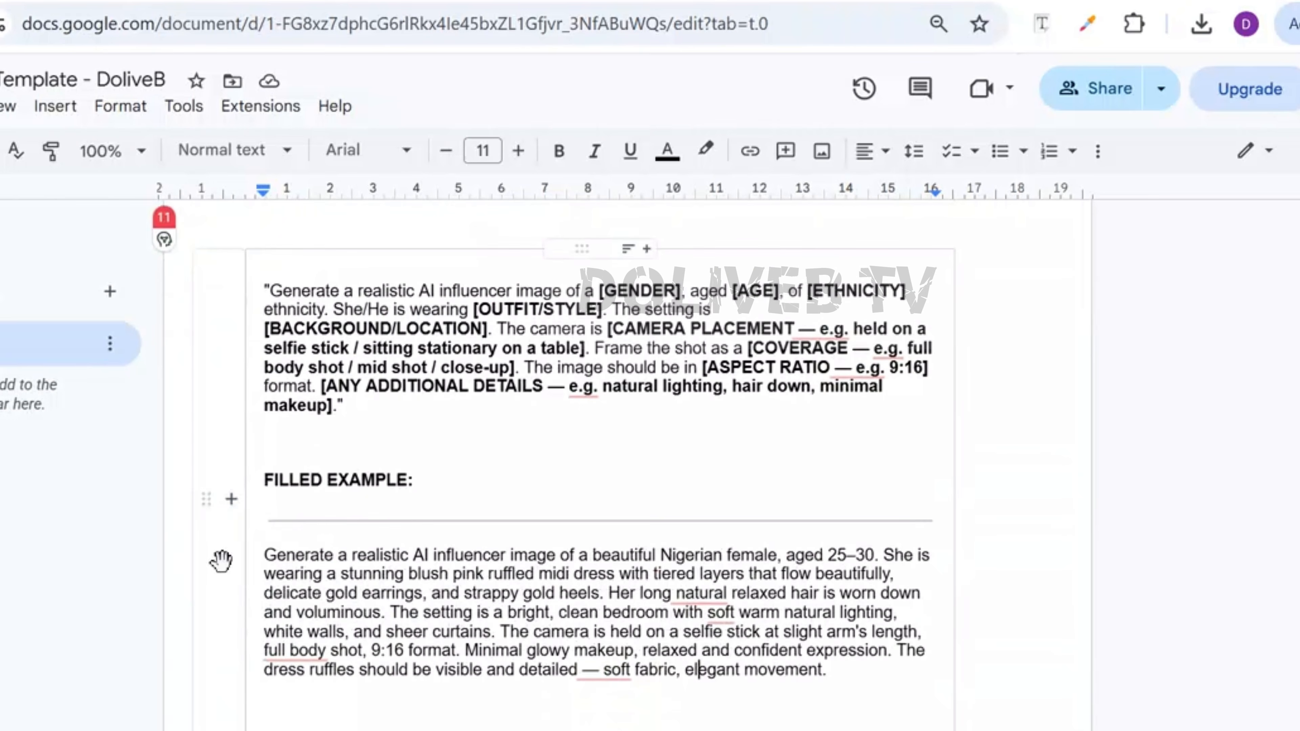
click(271, 294)
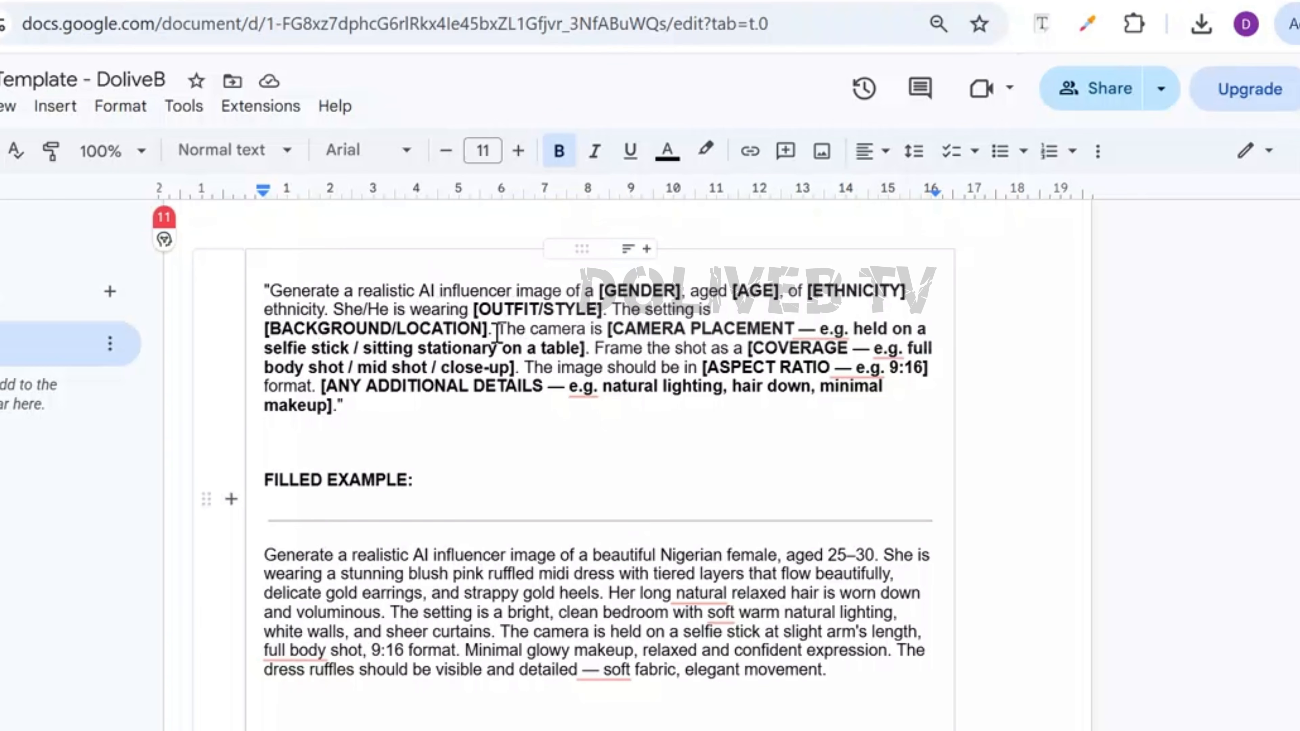
scroll(756, 406, up, 17)
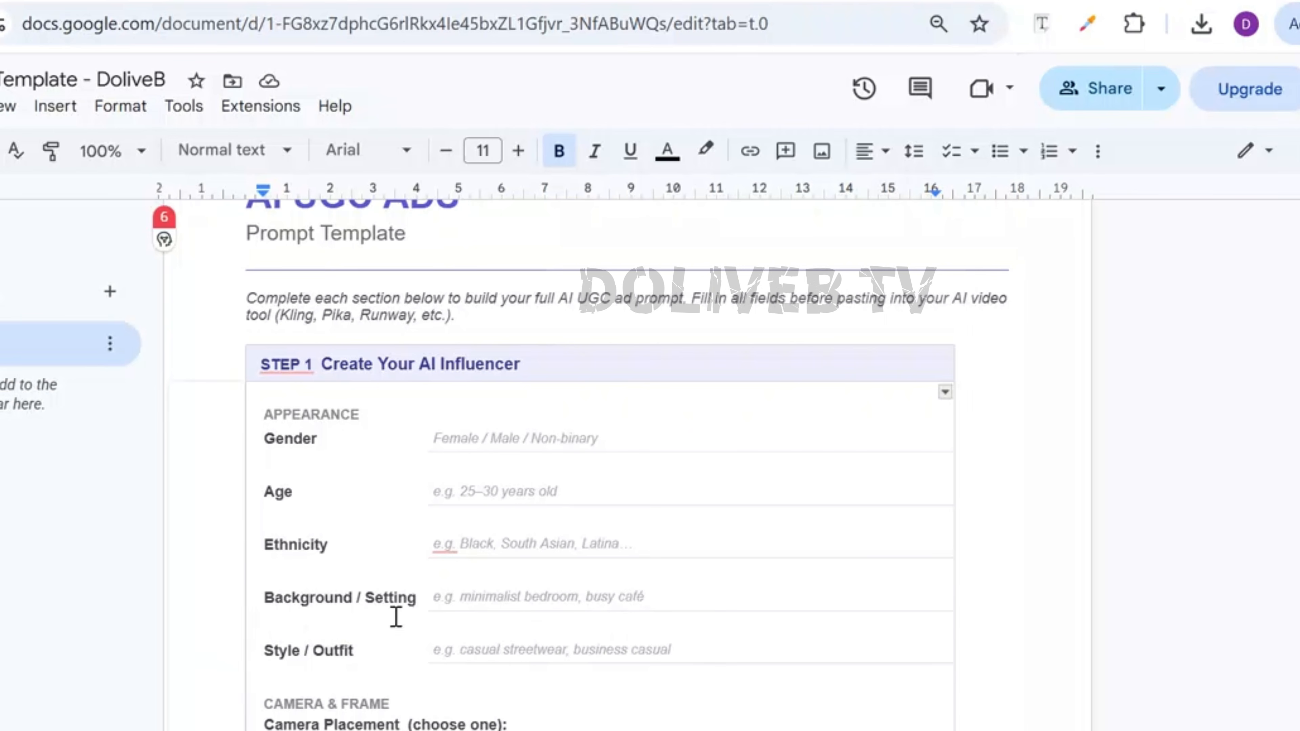
scroll(441, 612, down, 12)
drag(265, 428, 849, 547)
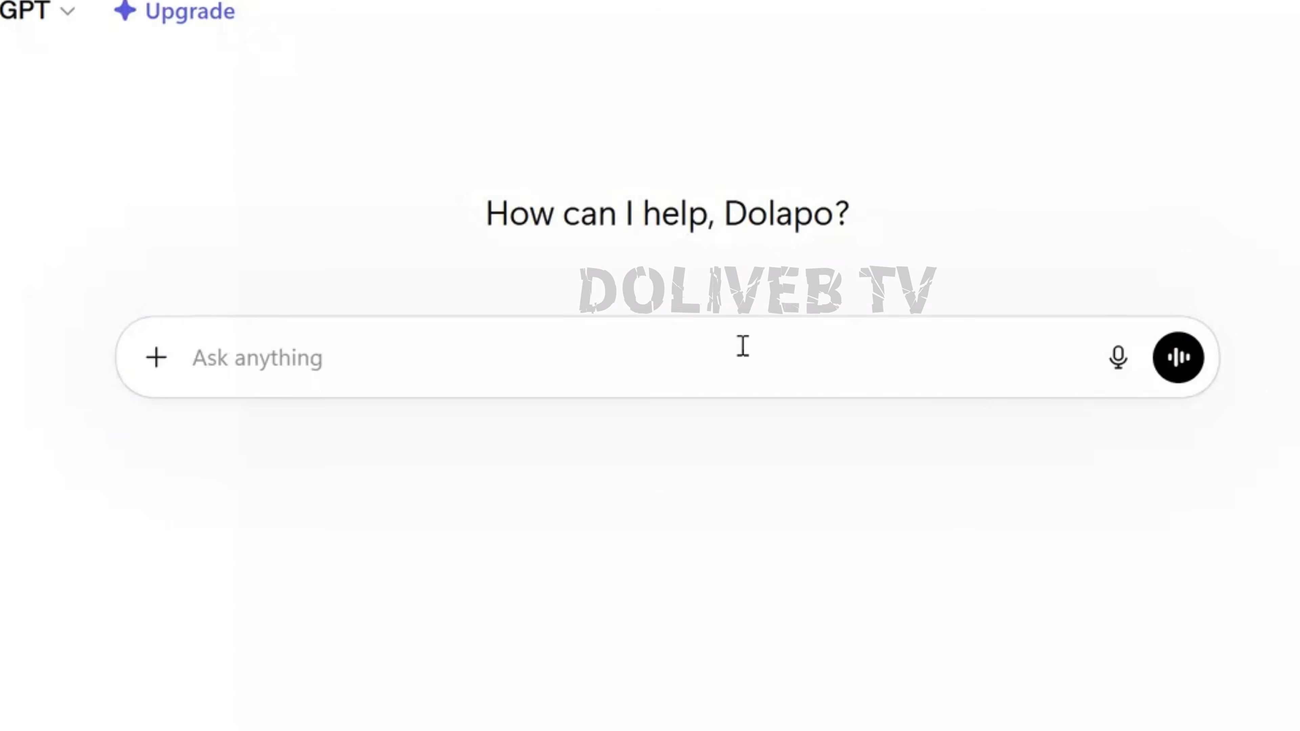
- Switch to ChatGPT, paste the filled influencer prompt, check its full body shot and 9:16 wording, and submit it
text(Generate a realistic AI influencer image of a beautiful Nigerian female, aged 25–30. She is wearing a stunning blush pink ruffled midi dress with tiered layers that flow beautifully, delicate gold earrings, and strappy gold heels. Her long natural relaxed hair is worn down and voluminous. The setting is a bright, clean bedroom with soft warm natural lighting, white walls, and sheer curtains. The camera is held on a selfie stick at slight arm's length, full body shot, 9:16 format. Minimal glowy makeup, relaxed and confident expression. The dress ruffles should be visible and detailed — soft fabric, elegant movement.)
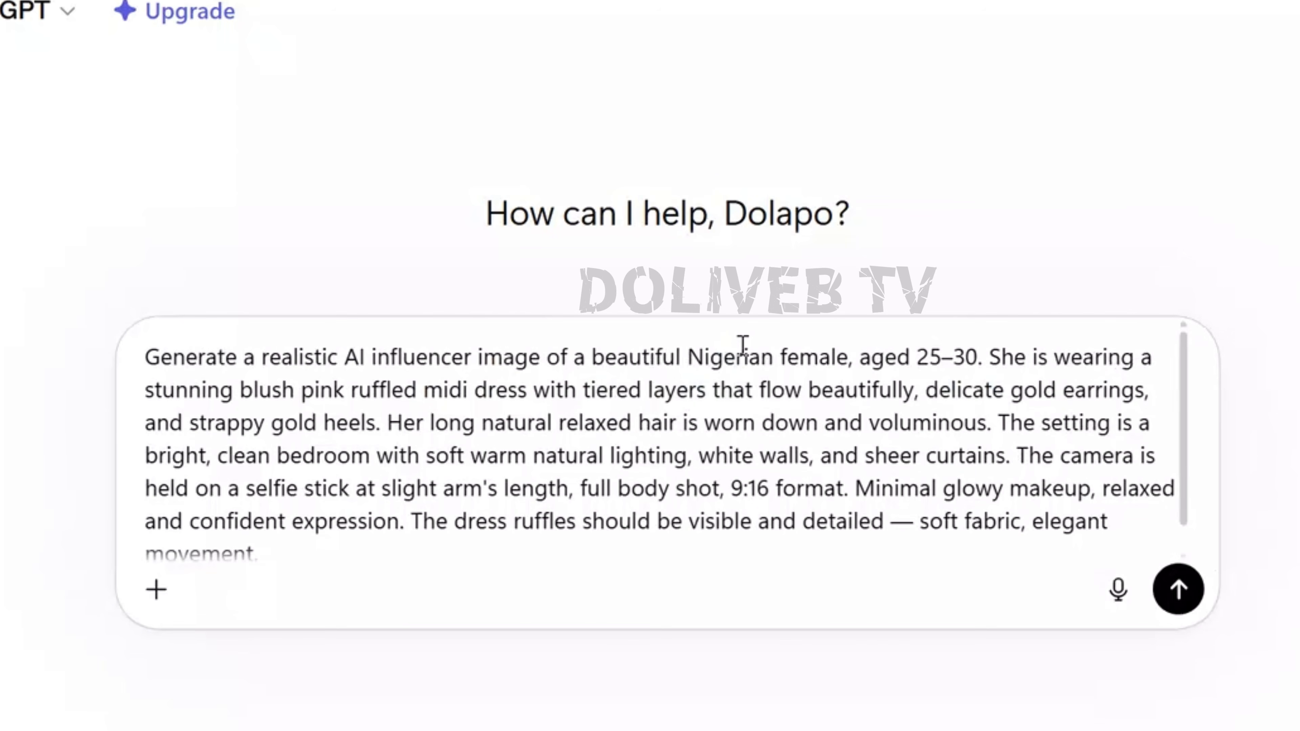
scroll(670, 344, down, 1)
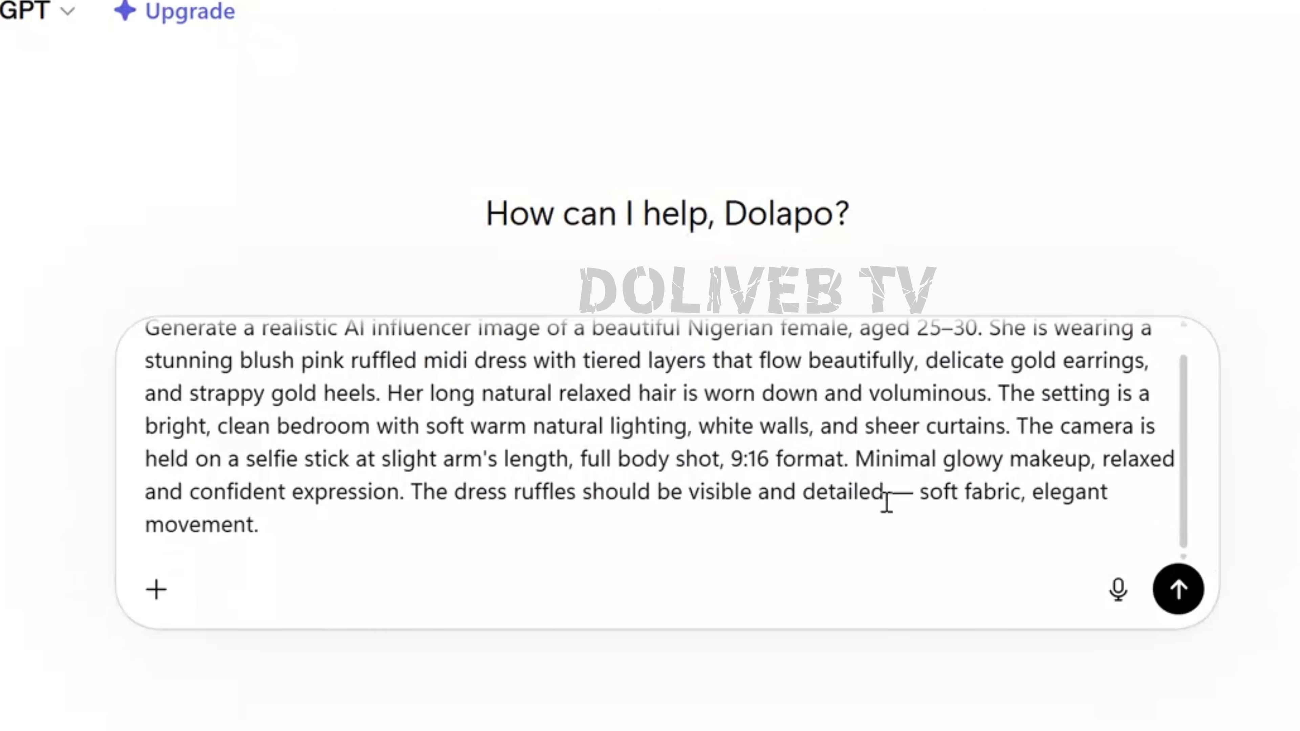
scroll(886, 504, up, 1)
drag(569, 488, 742, 488)
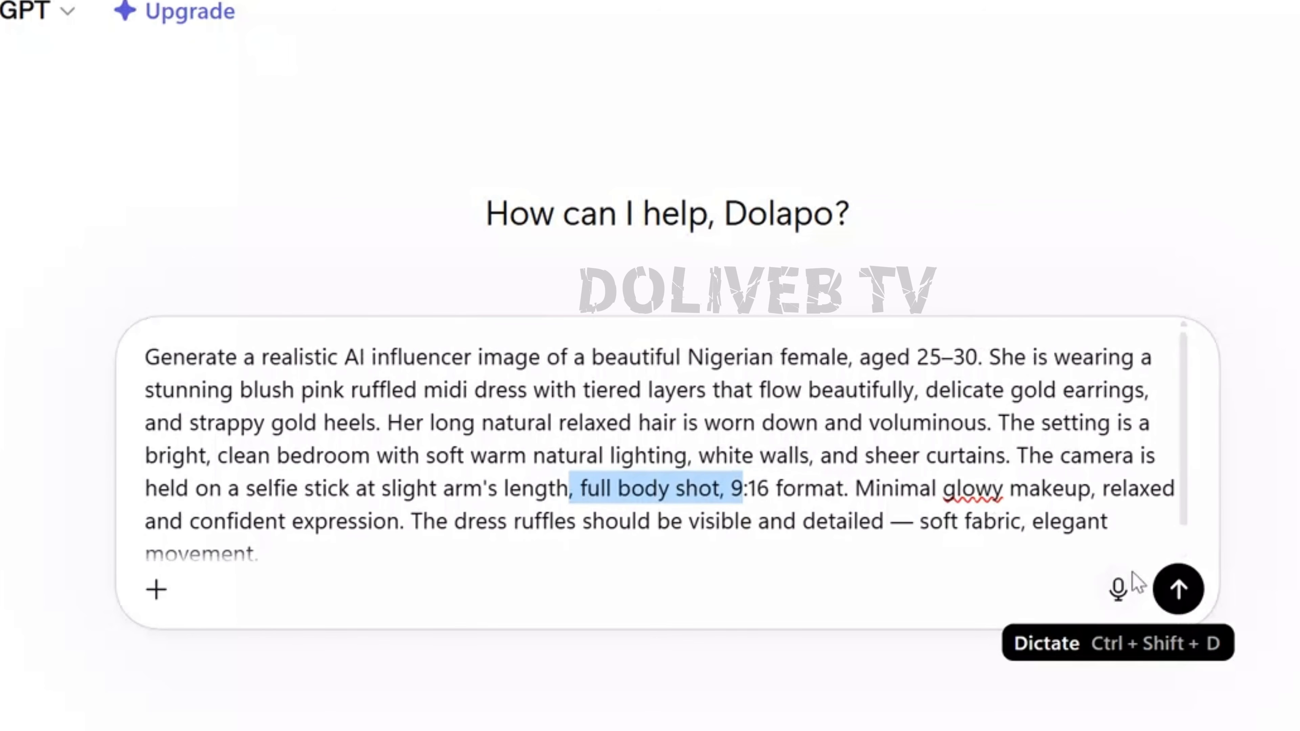
click(1177, 581)
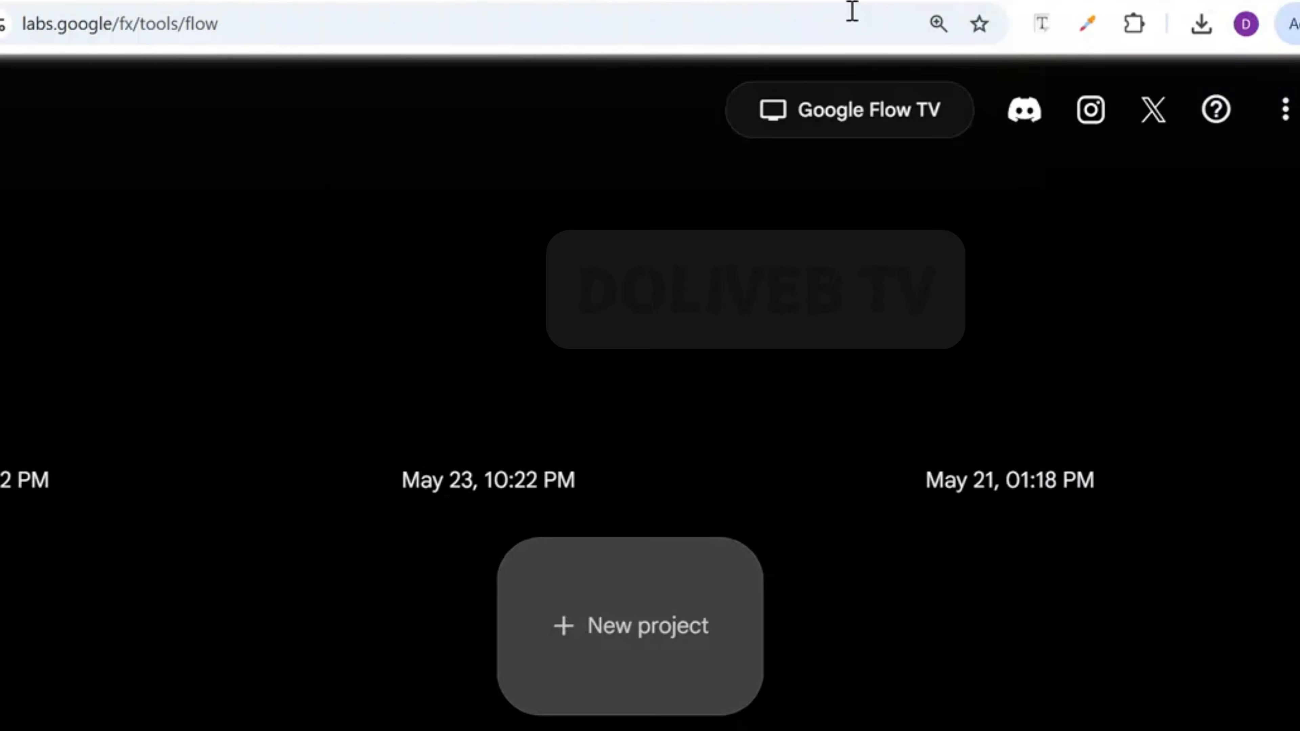
- In Google Flow, create a new project and set the image model to Nano Banana Pro
click(640, 607)
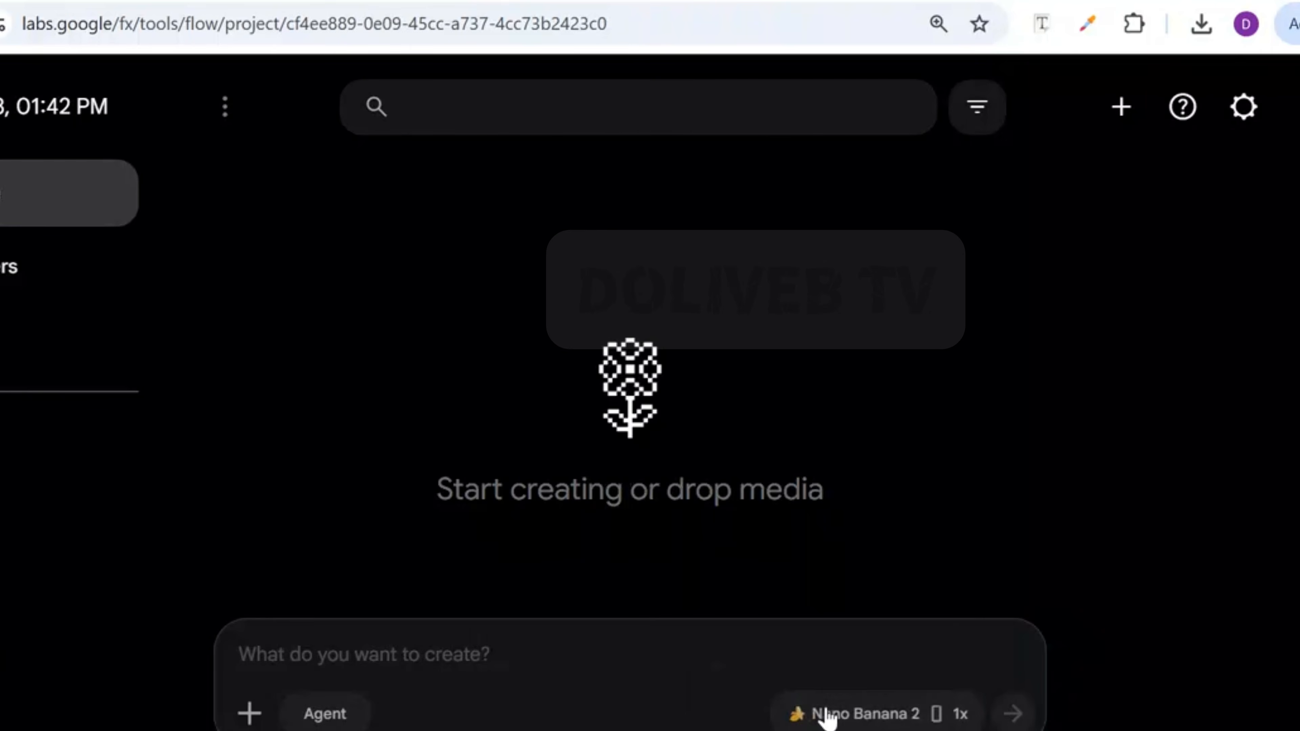
click(836, 713)
click(909, 577)
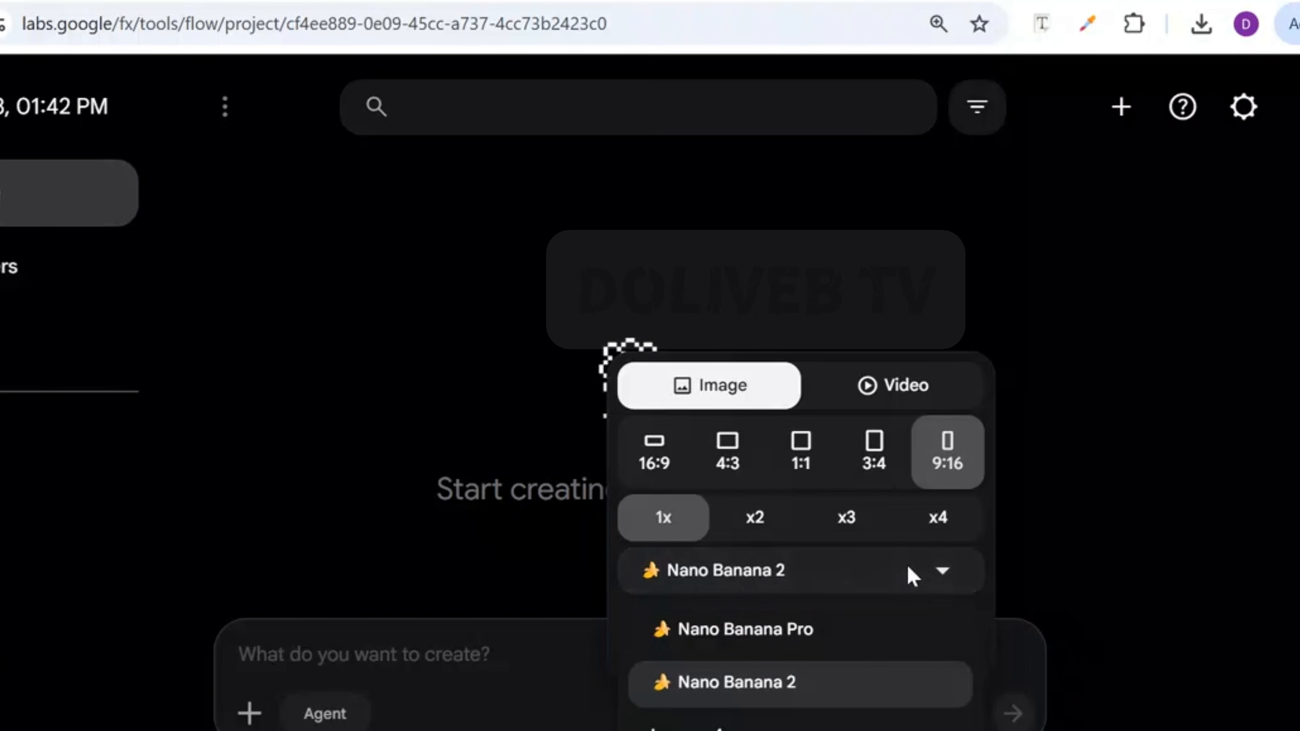
click(783, 636)
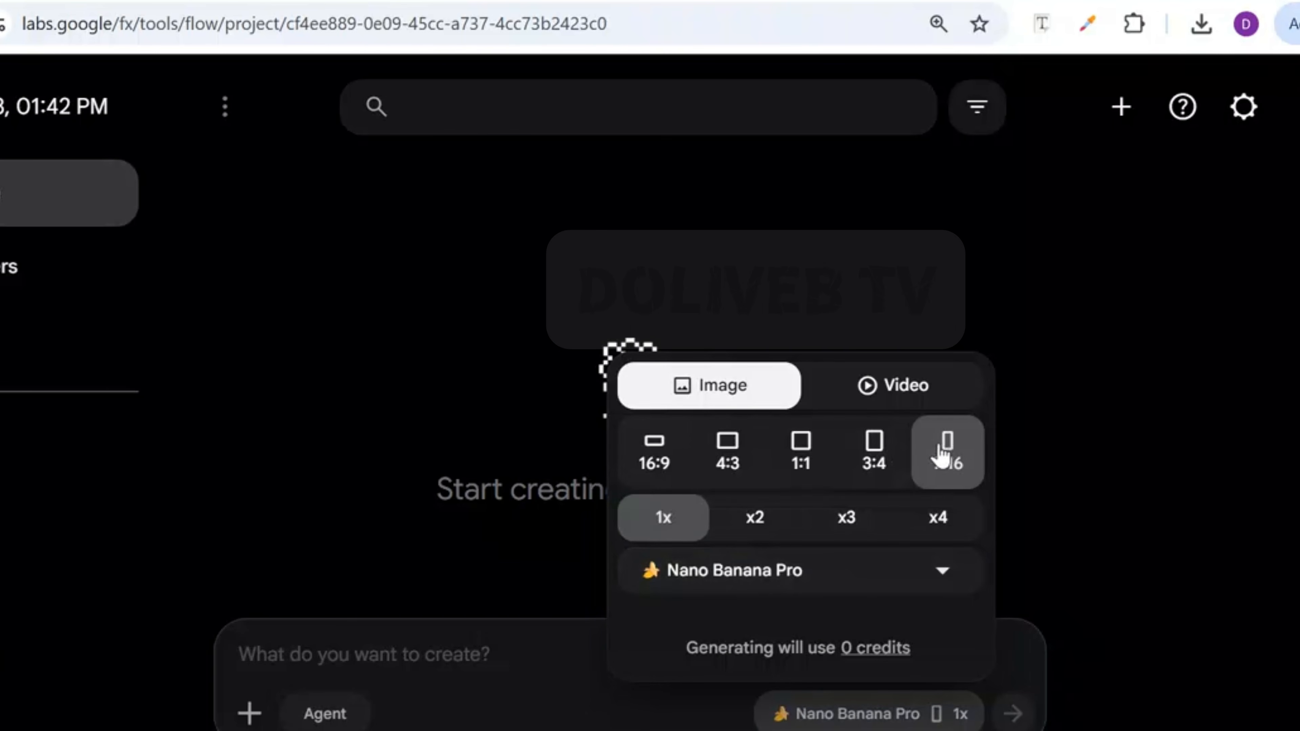
- Enter the same filled influencer prompt in the Flow project and generate the image
click(489, 645)
text(Generate a realistic AI influencer image of a beautiful Nigerian female, aged 25–30. She is wearing a stunning blush pink ruffled midi dress with tiered layers that flow beautifully, delicate gold earrings, and strappy gold heels. Her long natural relaxed hair is worn down and voluminous. The setting is a bright, clean bedroom with soft warm natural lighting, white walls, and sheer curtains. The camera is held on a selfie stick at slight arm's length, full body shot, 9:16 format. Minimal glowy makeup, relaxed and confident expression. The dress ruffles should be visible and detailed — soft fabric, elegant movement.)
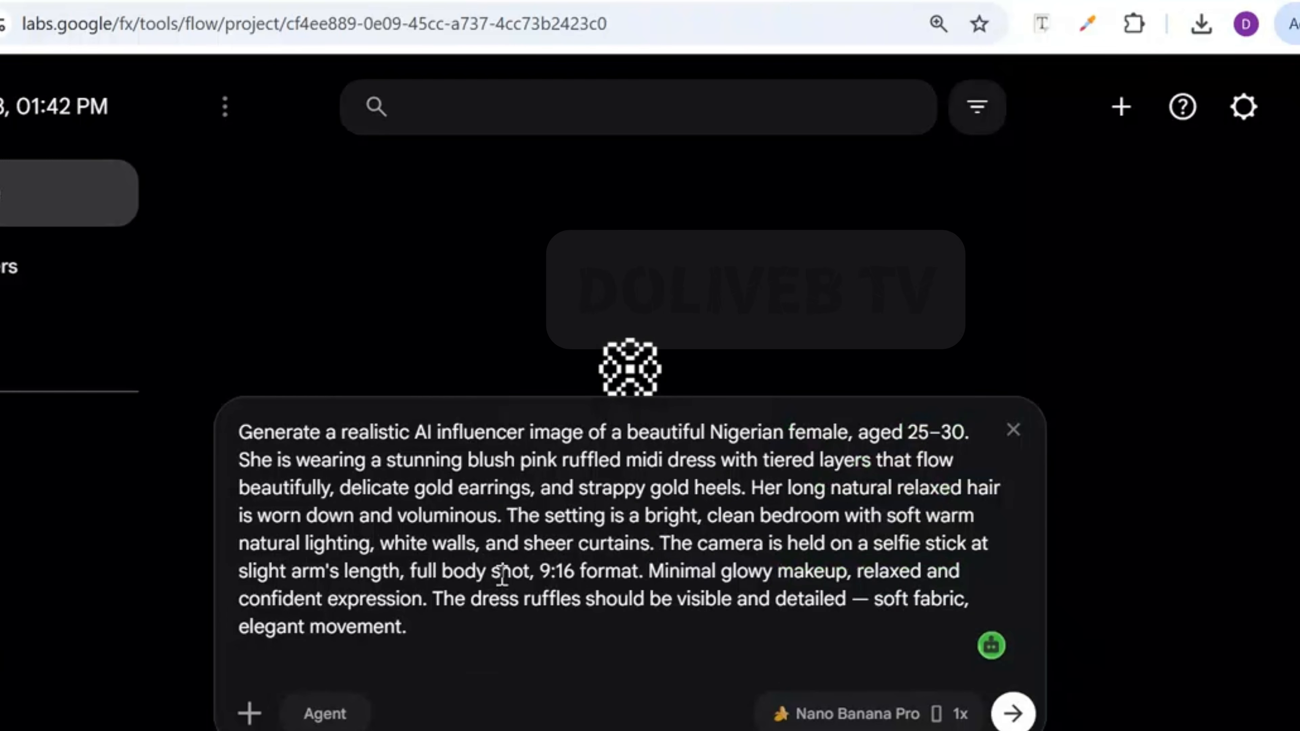
key(Return)
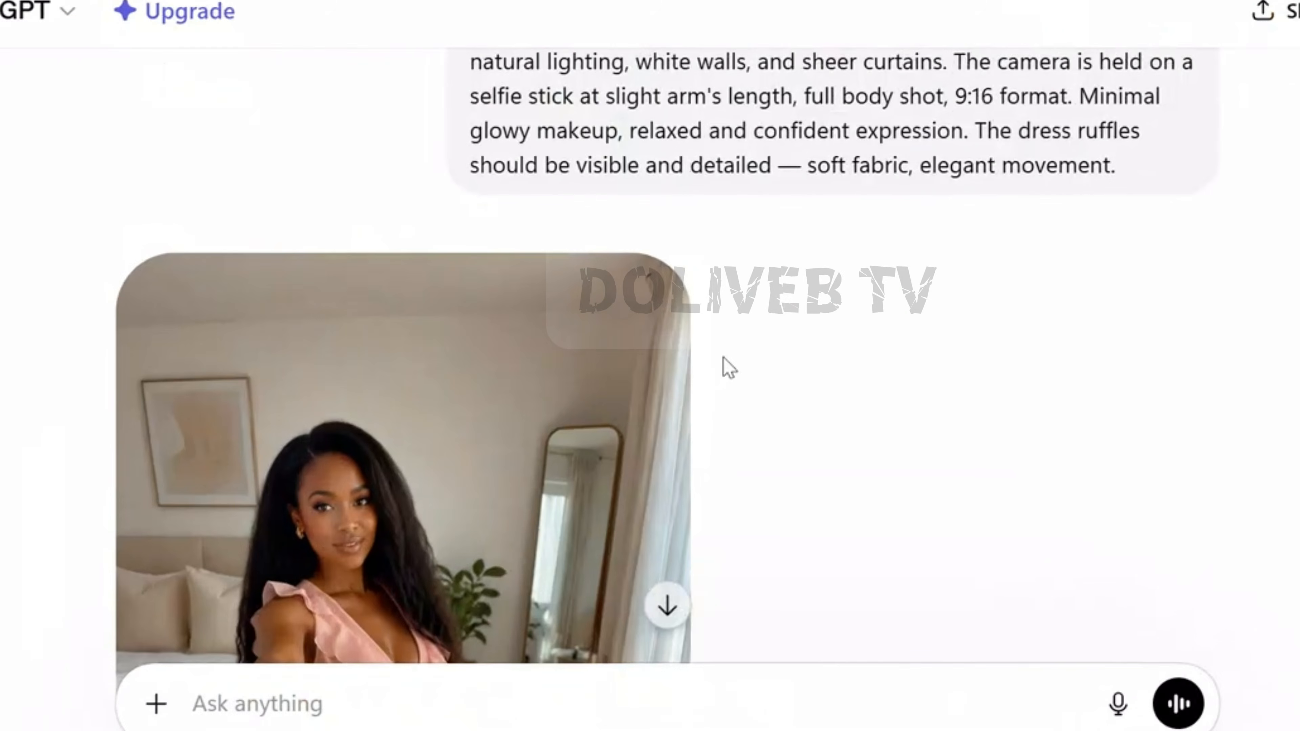
- Inspect the generated influencer images, enlarging the ChatGPT selfie result and opening the Google Flow mirror selfie
scroll(726, 368, down, 3)
scroll(696, 404, up, 6)
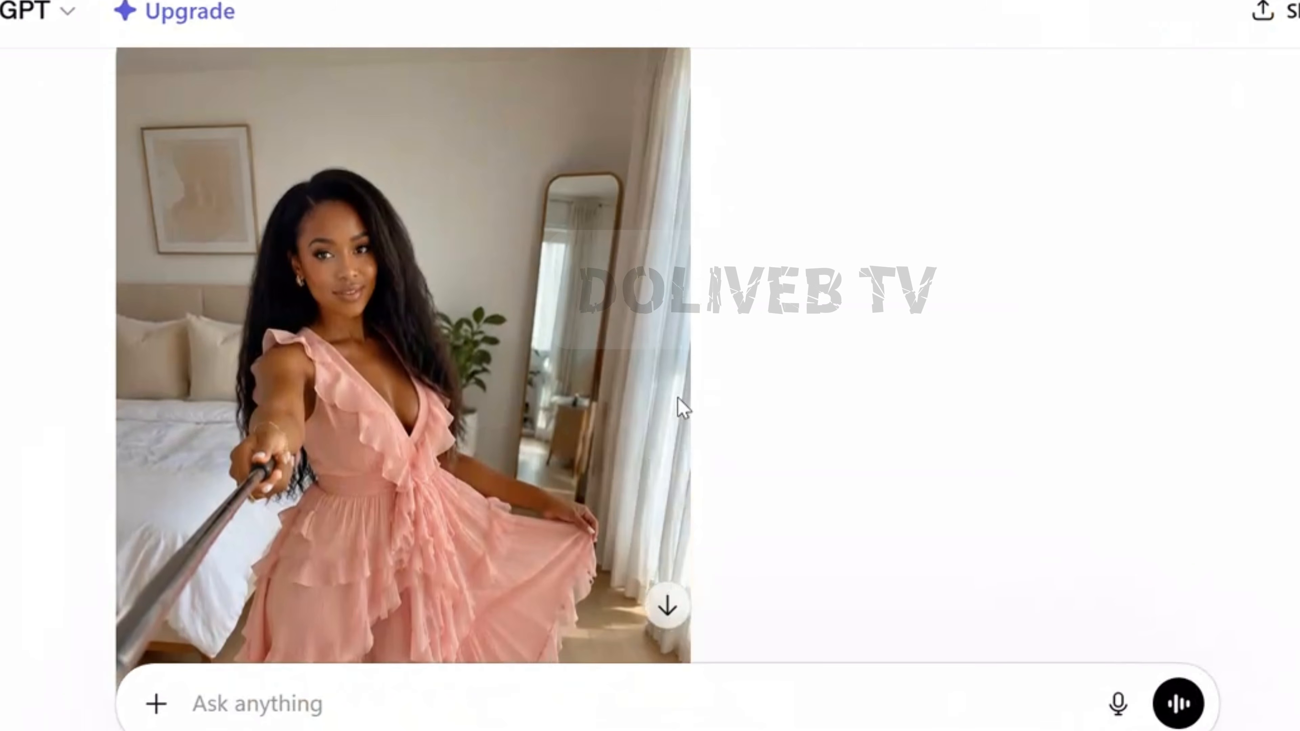
scroll(678, 396, up, 2)
click(653, 331)
right_click(750, 210)
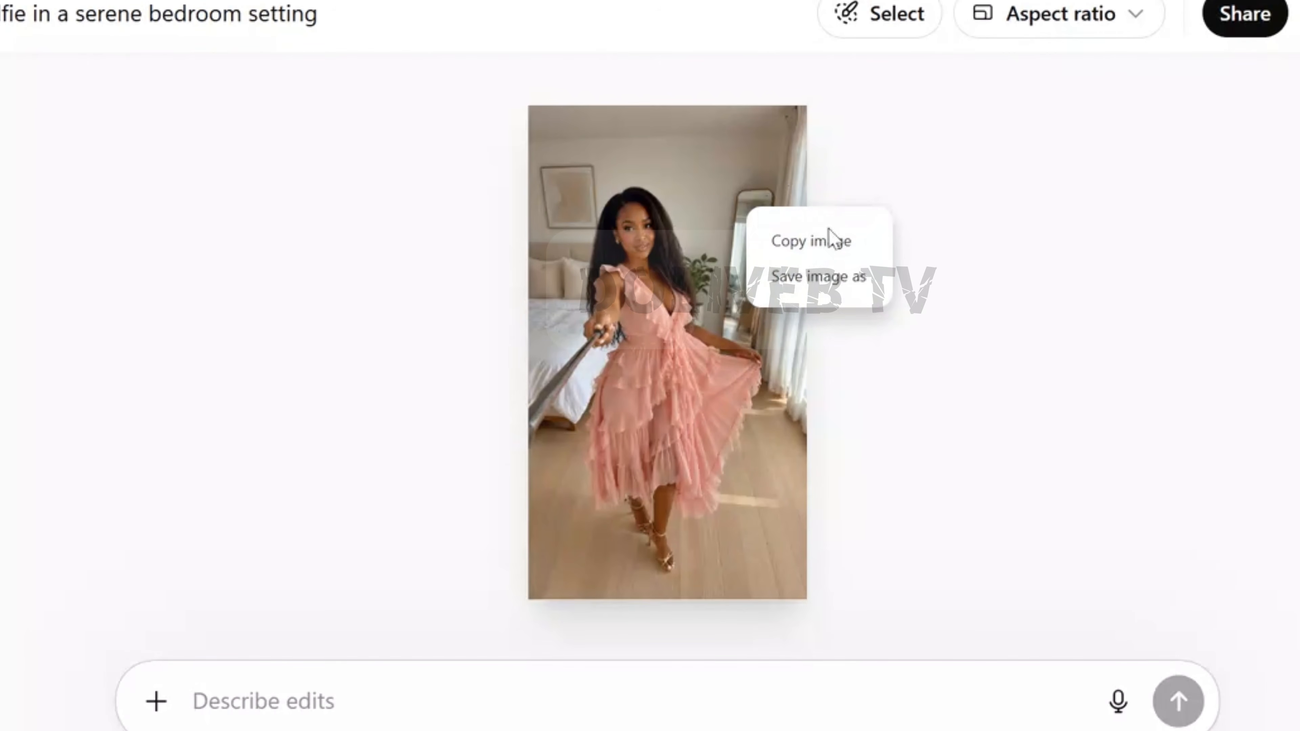
click(1211, 194)
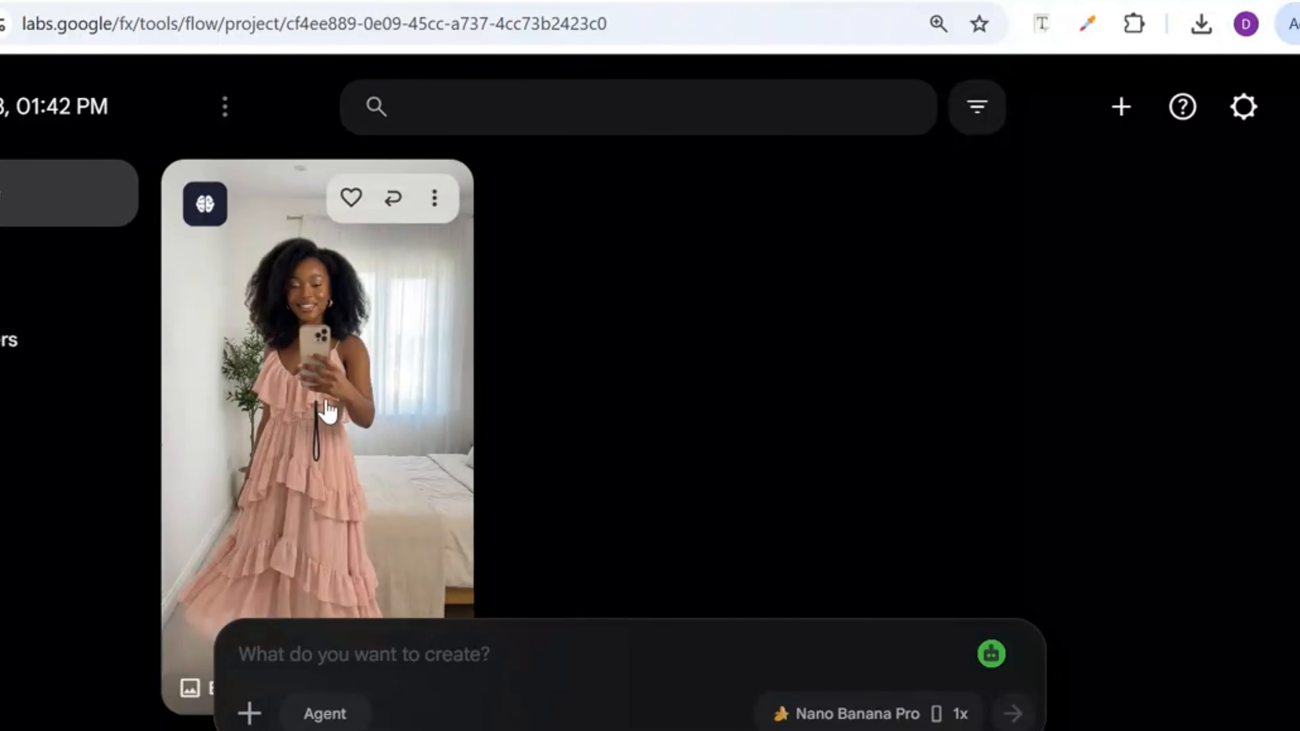
click(328, 409)
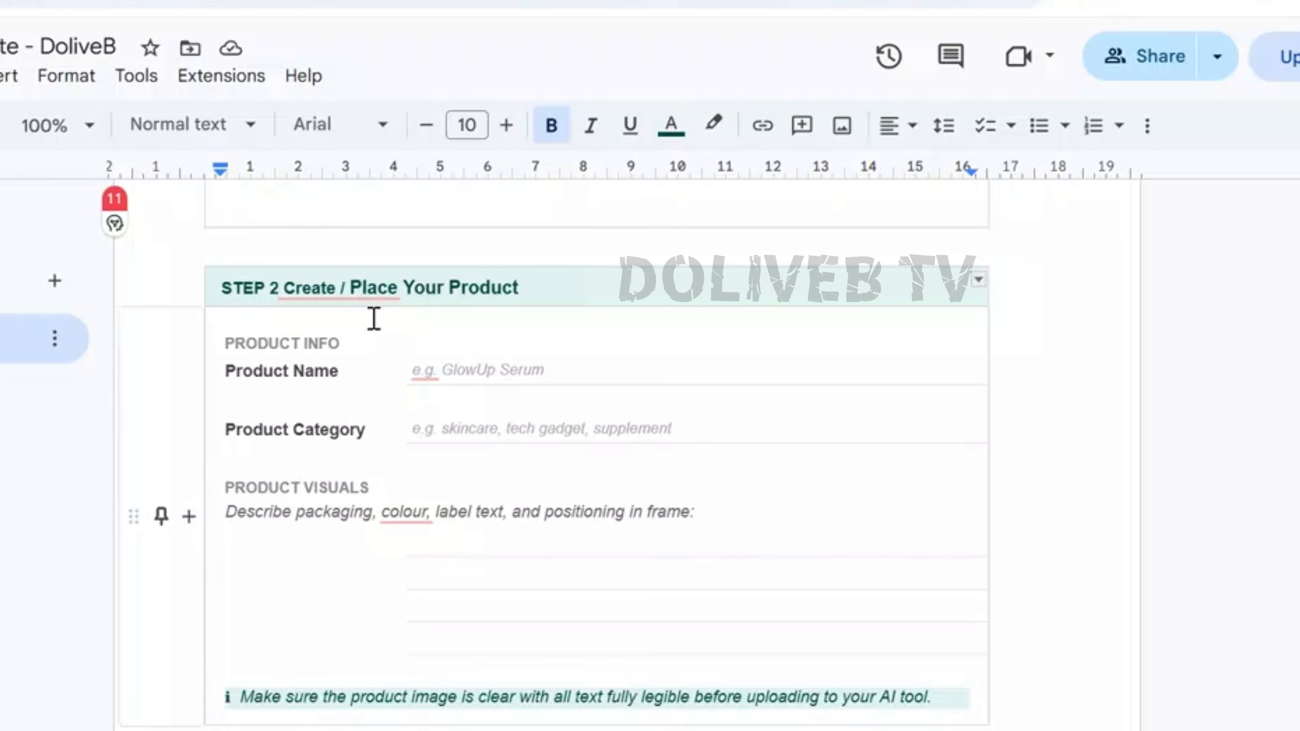
- Switch to the template document and copy the product photo prompt for the 100ml amber dropper bottle
scroll(374, 318, down, 10)
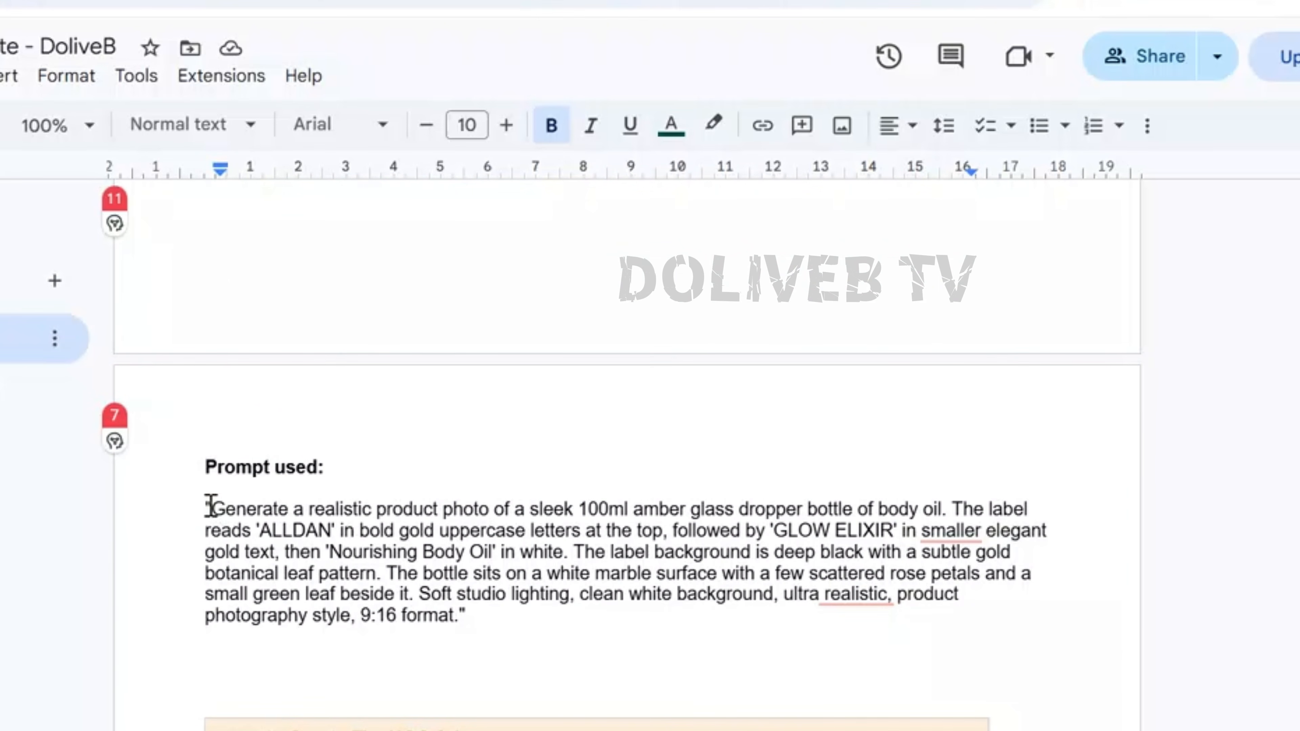
drag(210, 506, 587, 637)
key(ctrl+c)
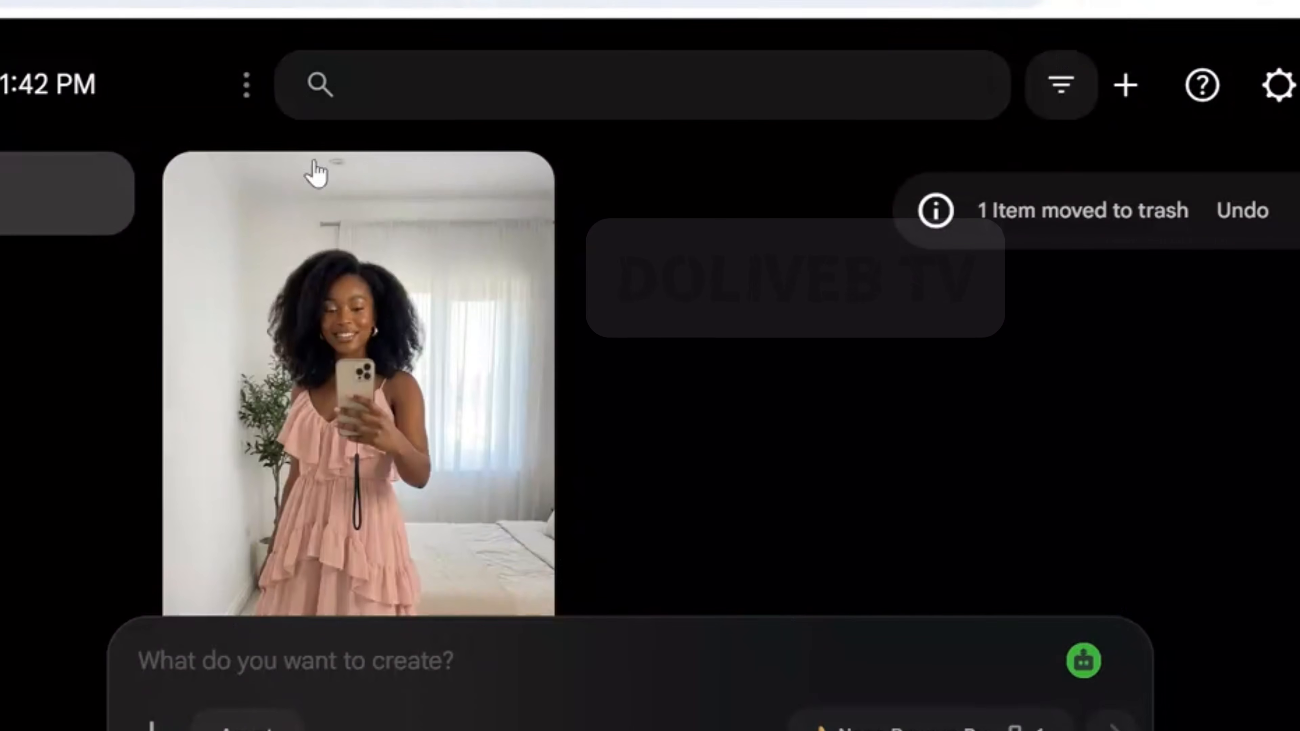
- Paste the ALLDAN GLOW ELIXIR product prompt into the Flow project, check its wording and image settings, and generate the product photo
click(290, 665)
key(ctrl+v)
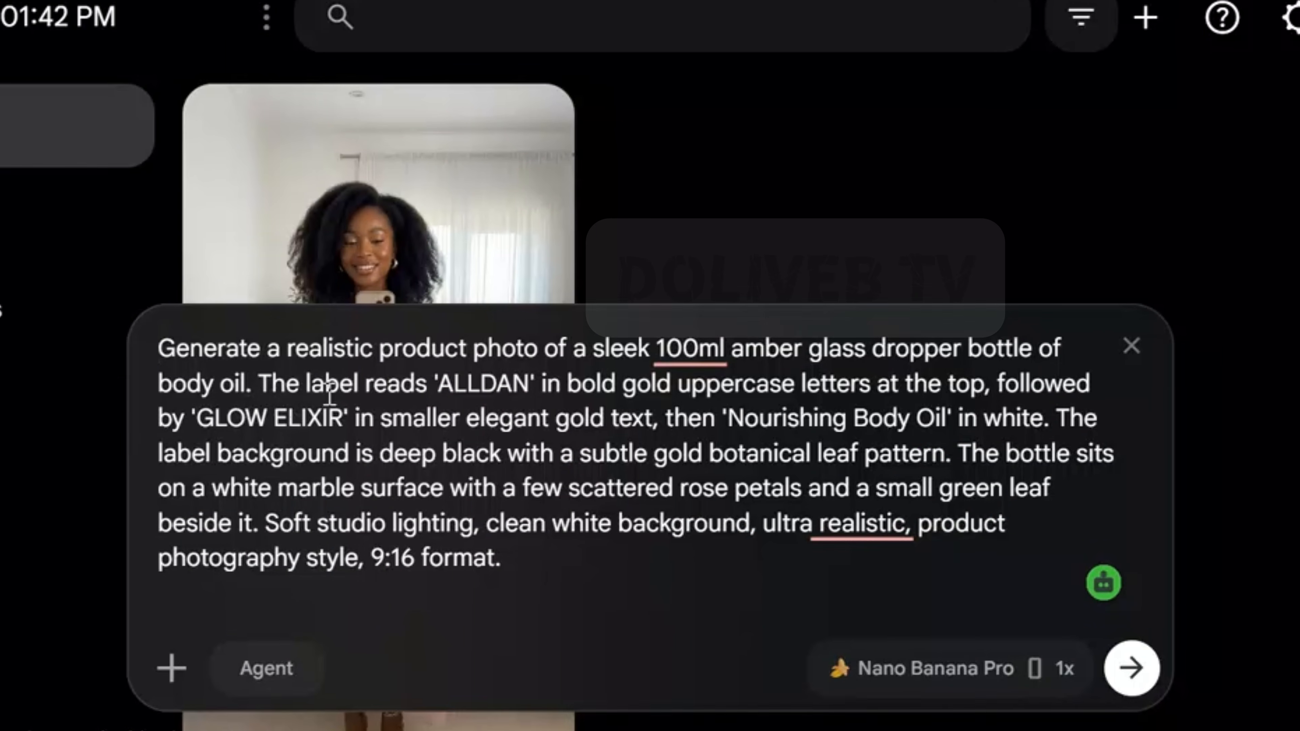
click(317, 456)
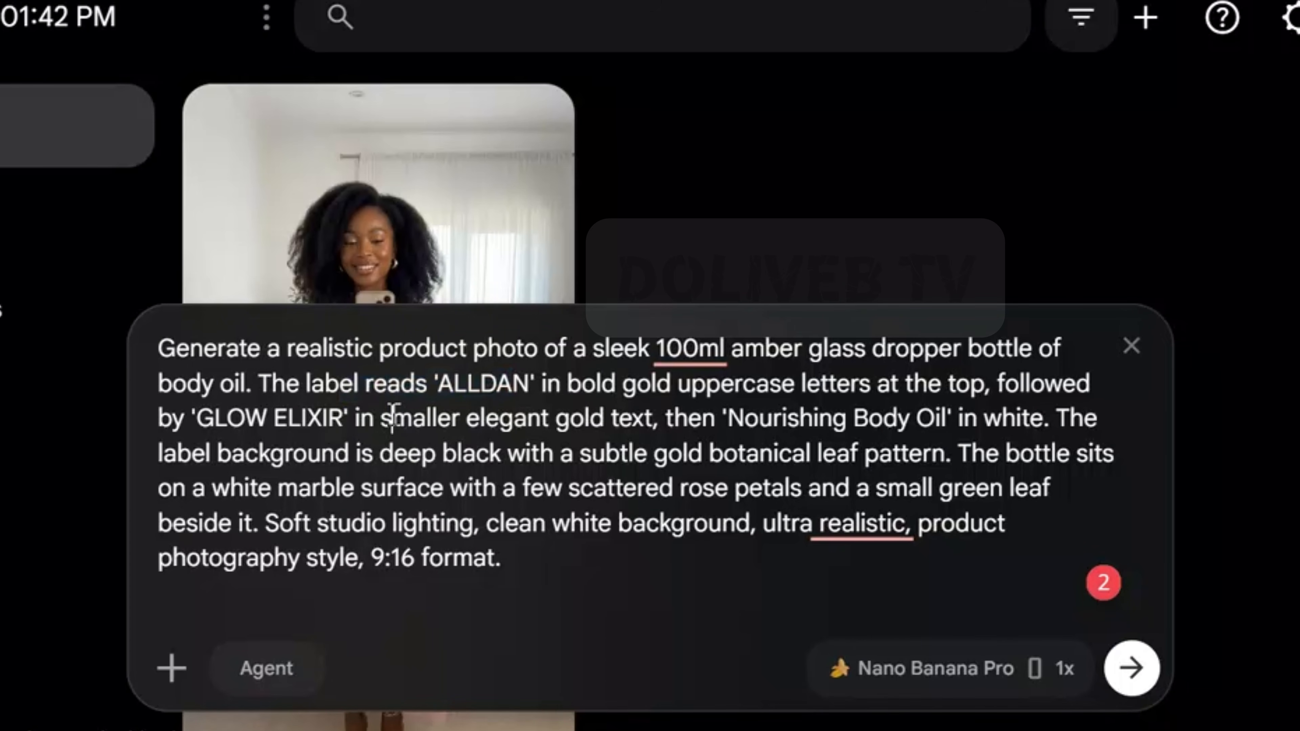
drag(392, 418, 184, 417)
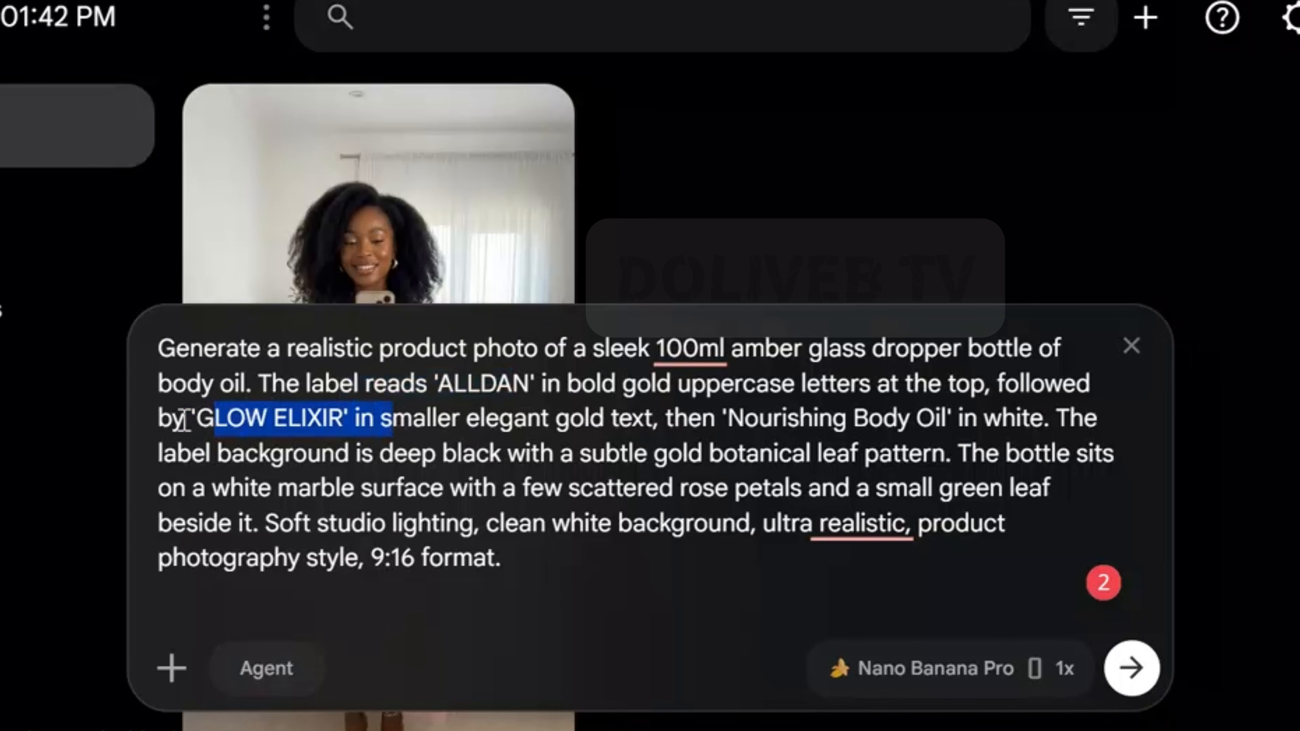
click(656, 451)
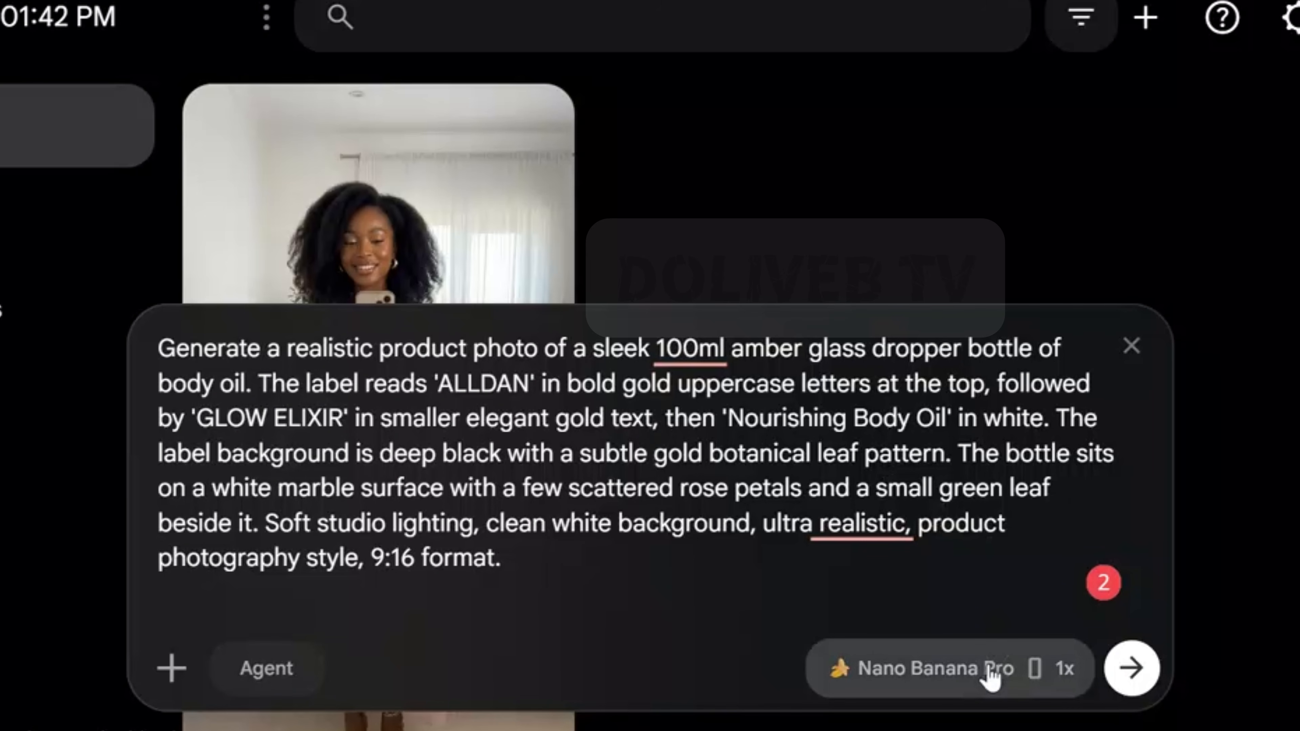
click(992, 677)
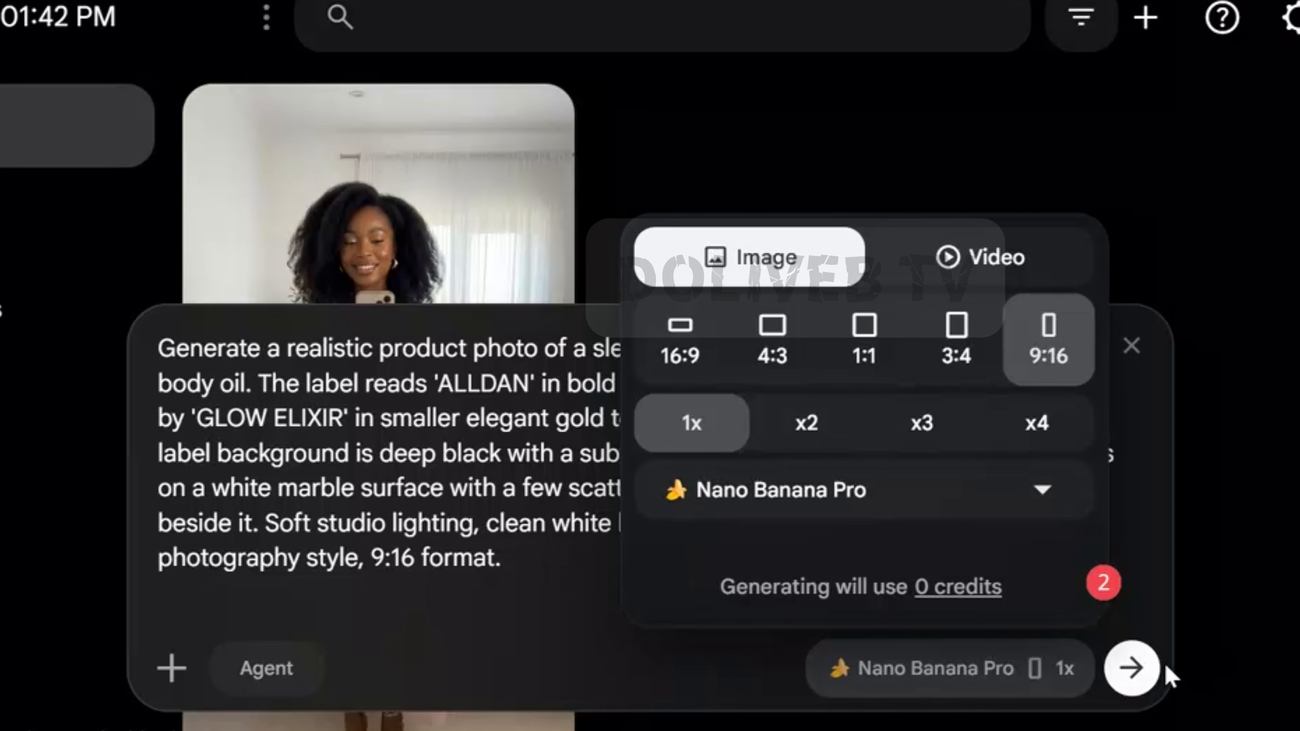
click(1130, 668)
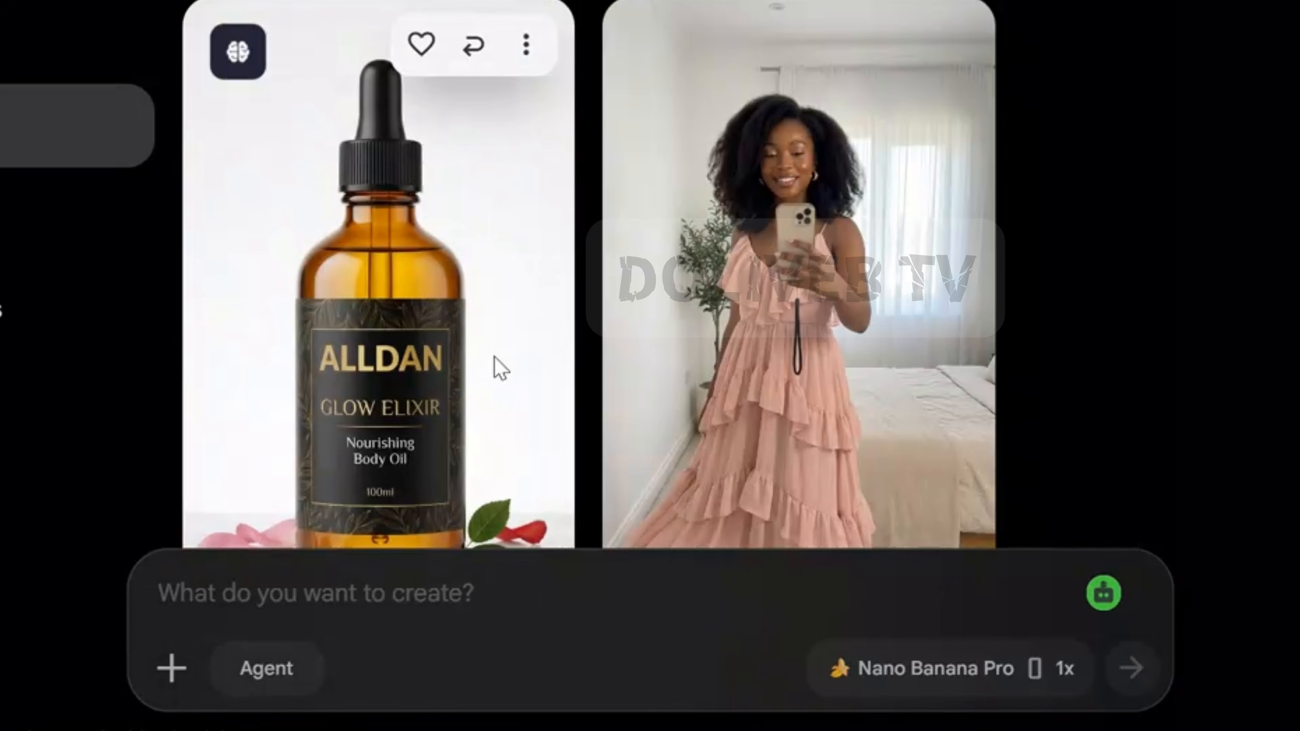
- Open the generated dropper bottle image and download it at the 2K upscaled size
click(494, 367)
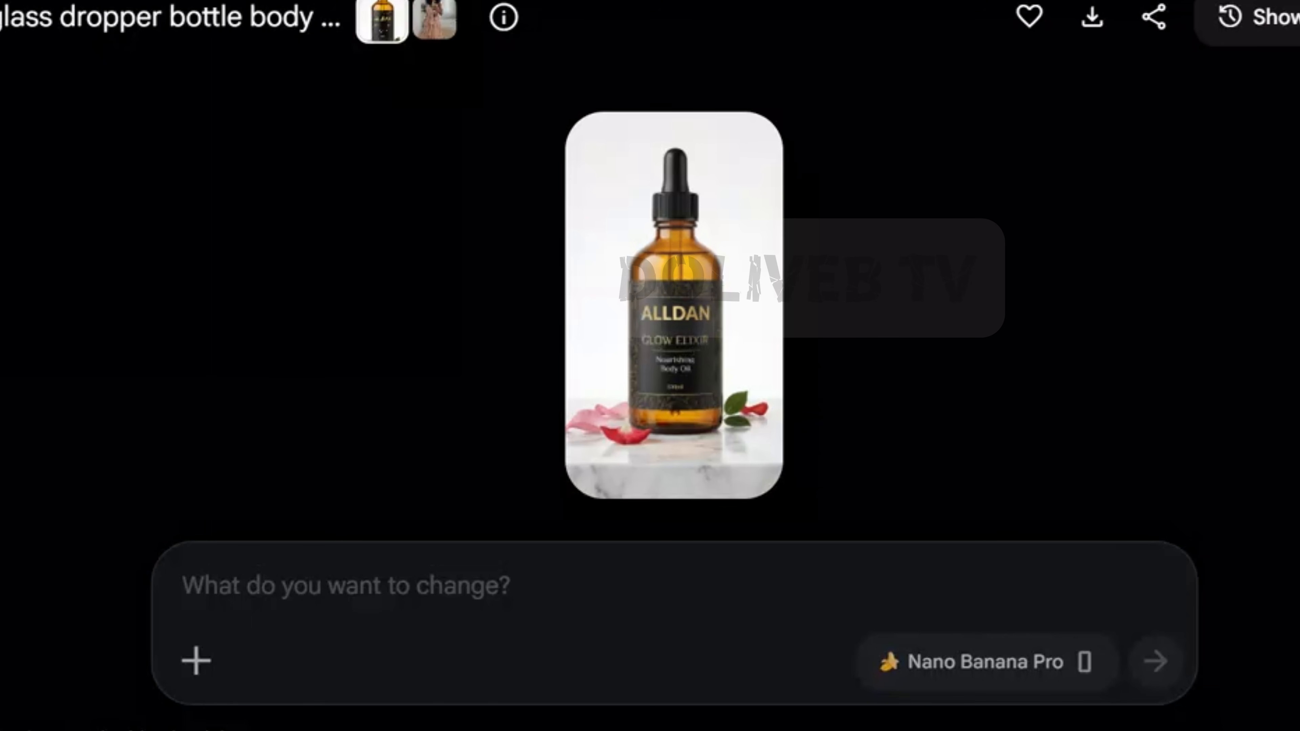
click(1090, 18)
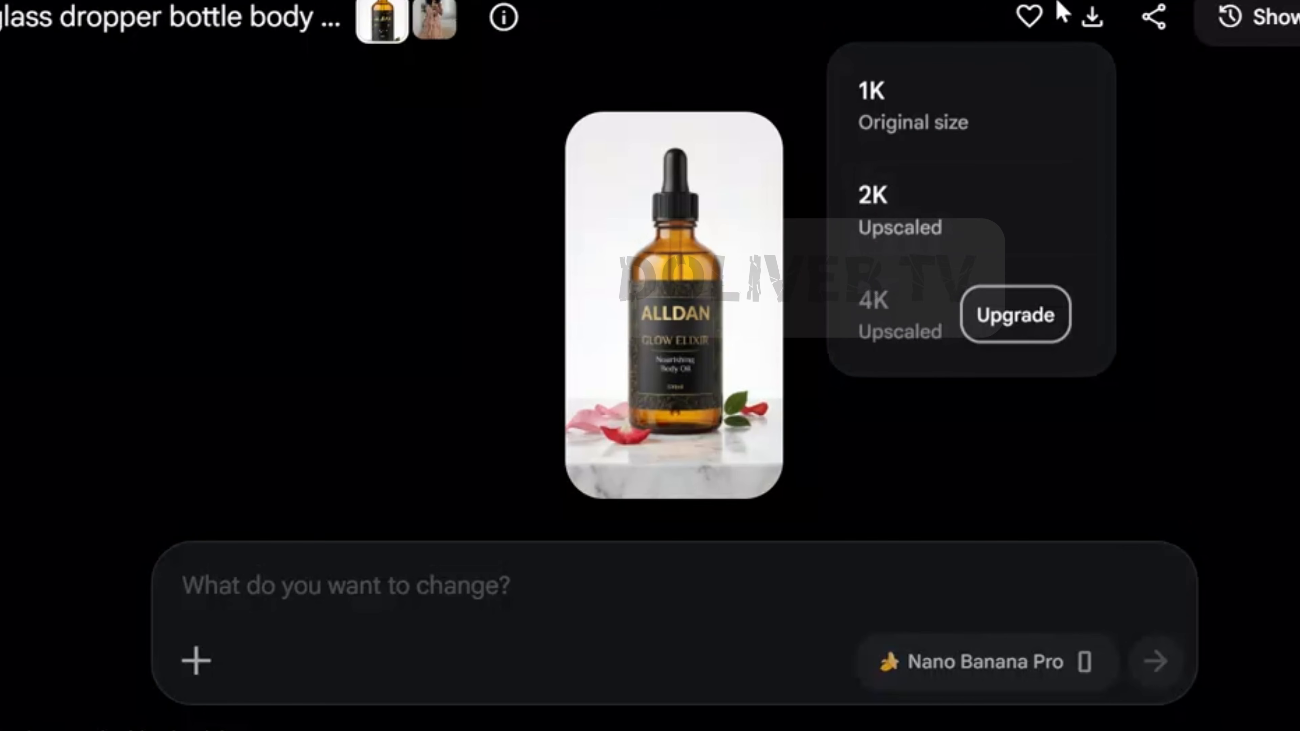
click(929, 227)
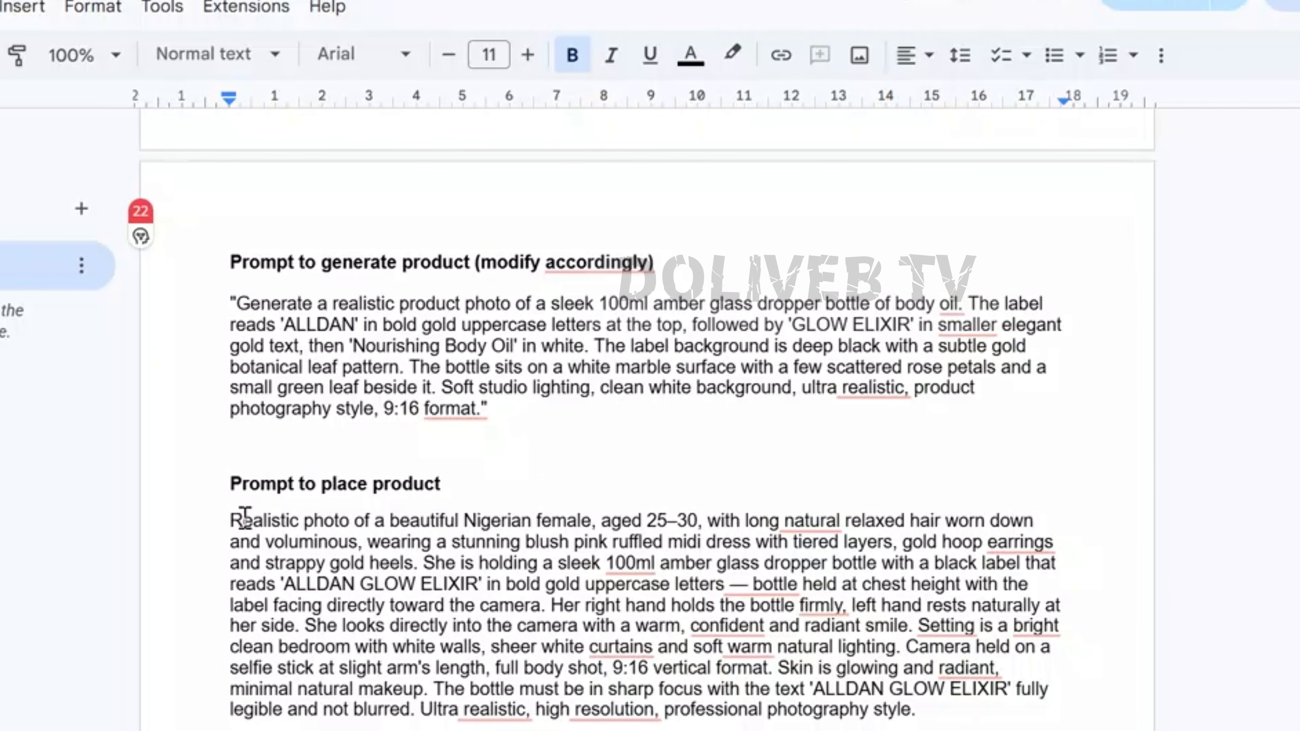
- In the template document, copy the full text under "Prompt to place product"
scroll(245, 518, down, 3)
drag(228, 384, 920, 585)
key(ctrl+c)
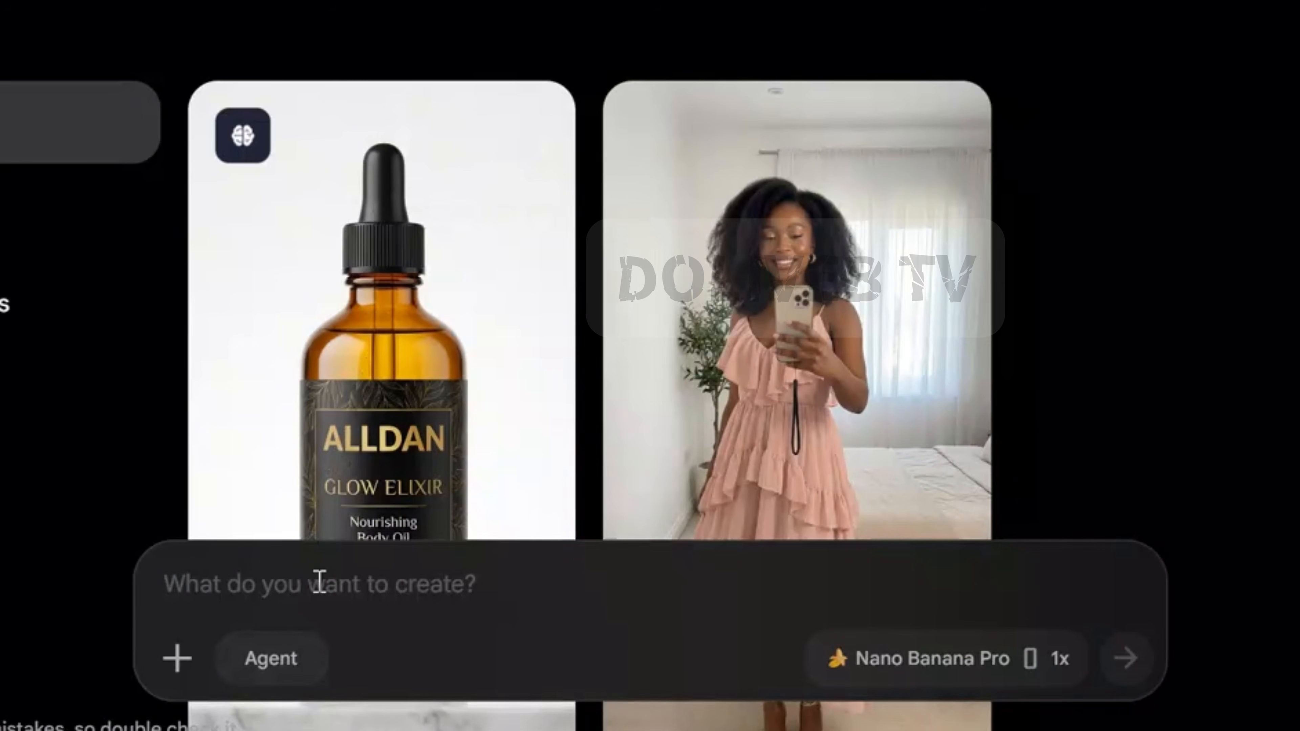
- Upload the saved ChatGPT image of the influencer holding a selfie stick to the Flow project's media
click(320, 582)
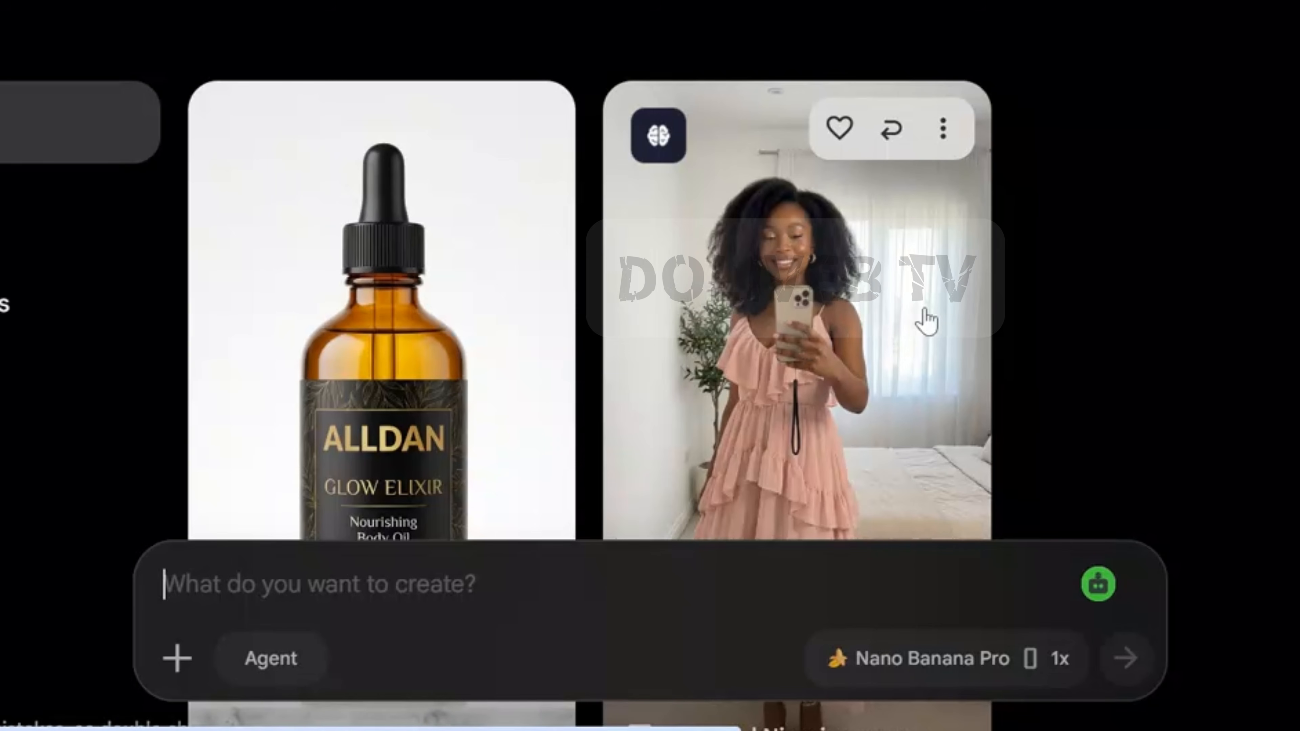
scroll(1228, 189, down, 8)
scroll(1236, 186, up, 8)
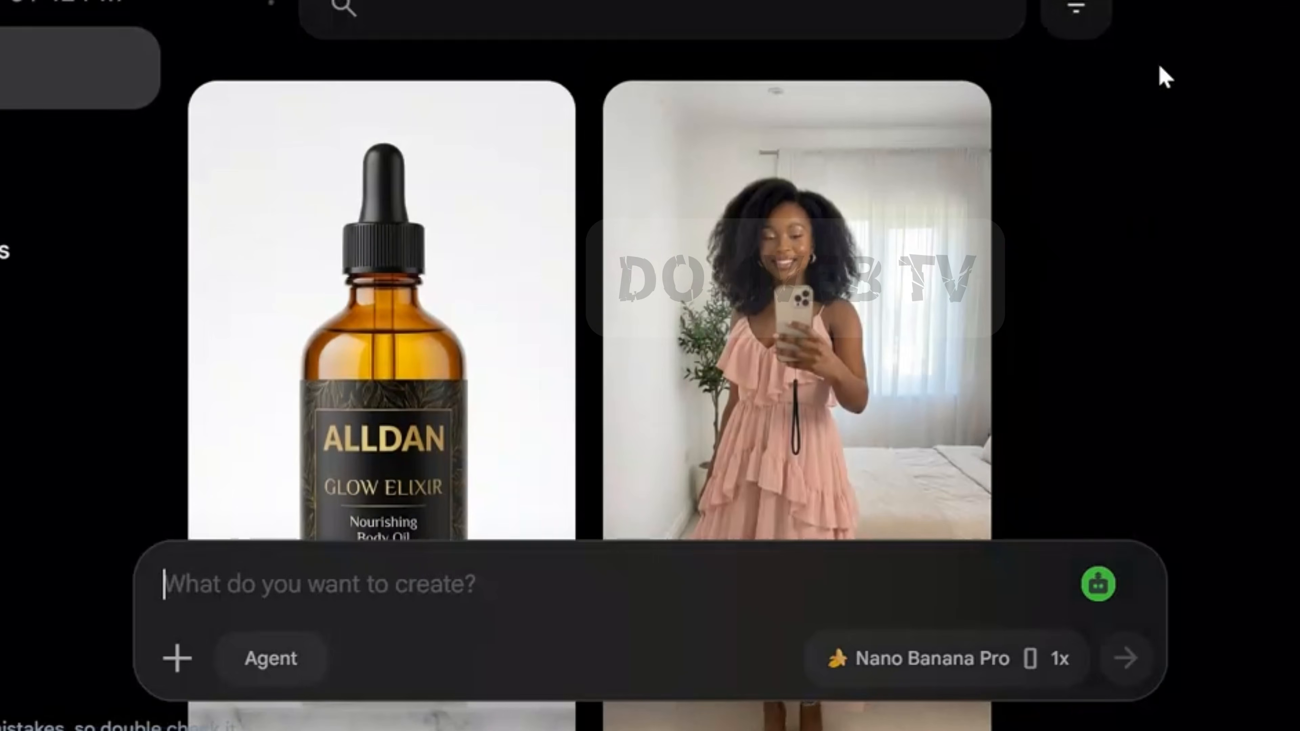
click(1138, 20)
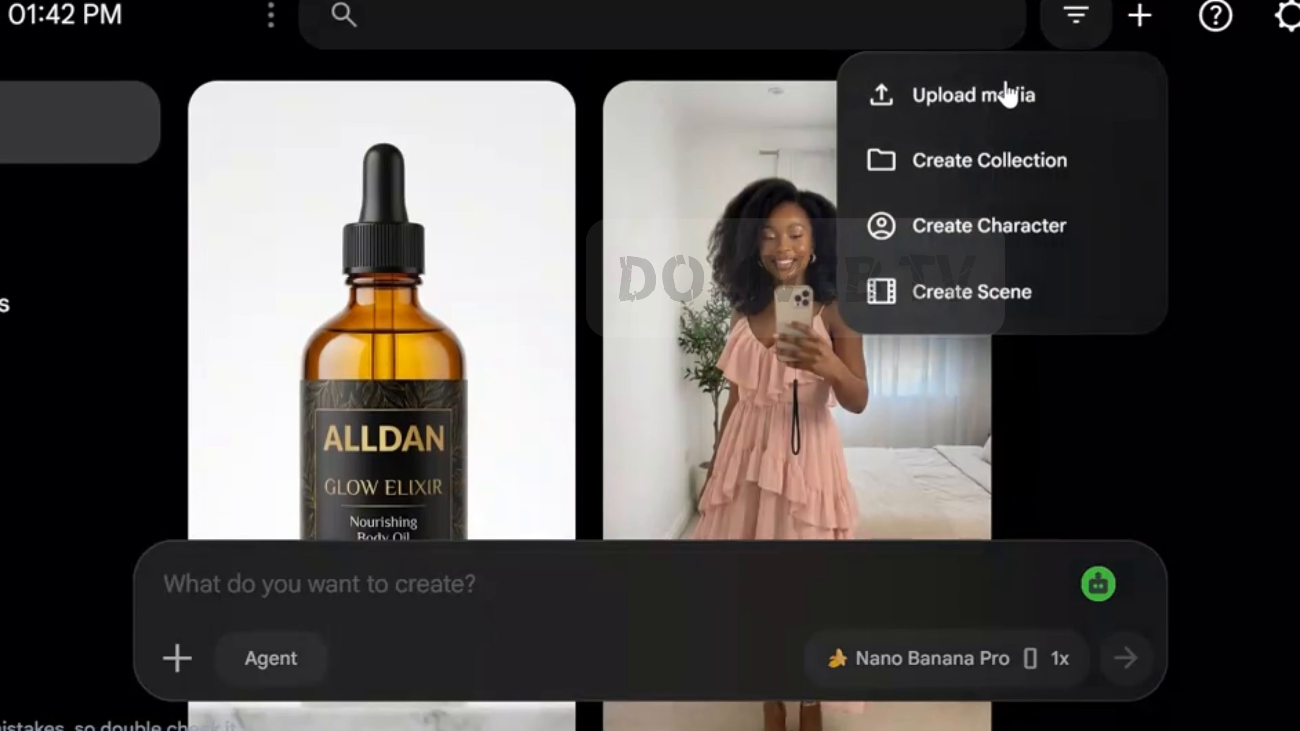
click(923, 93)
click(305, 299)
click(927, 700)
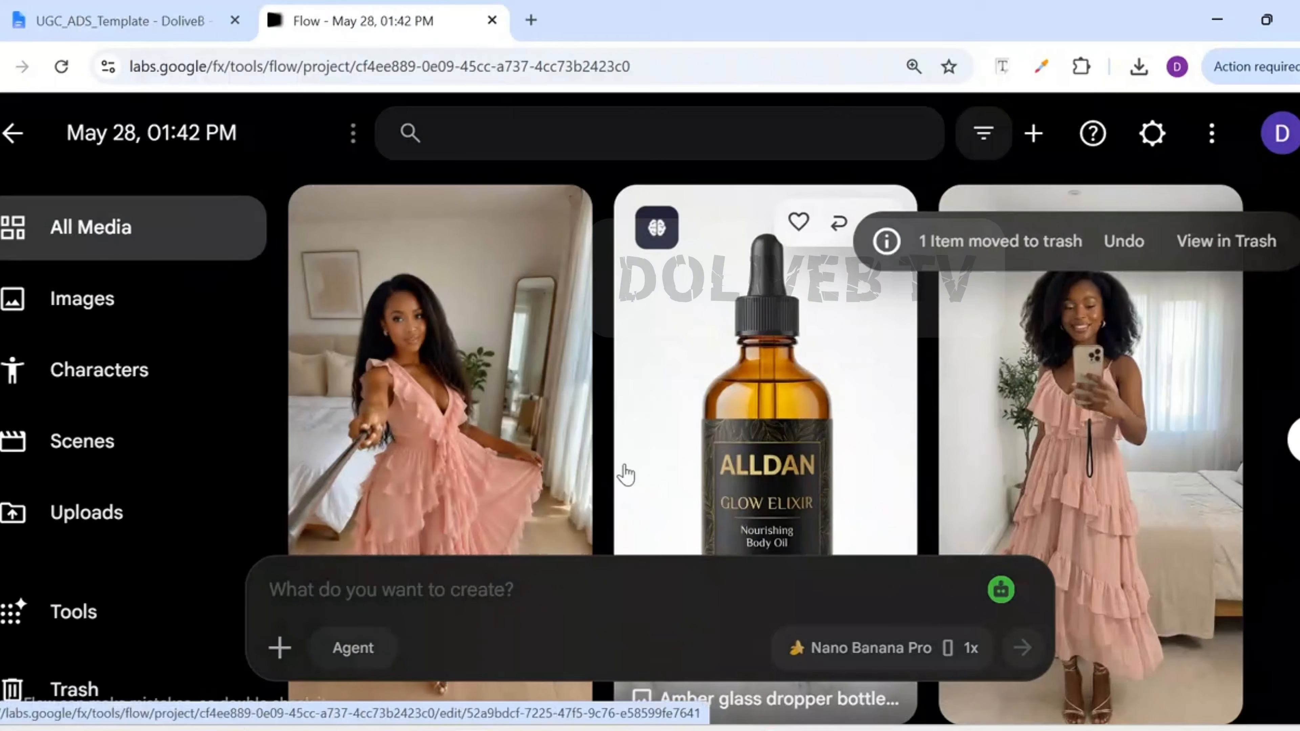
- Add the selfie-stick influencer image and the ALLDAN GLOW ELIXIR bottle image to the prompt as references
scroll(573, 300, down, 3)
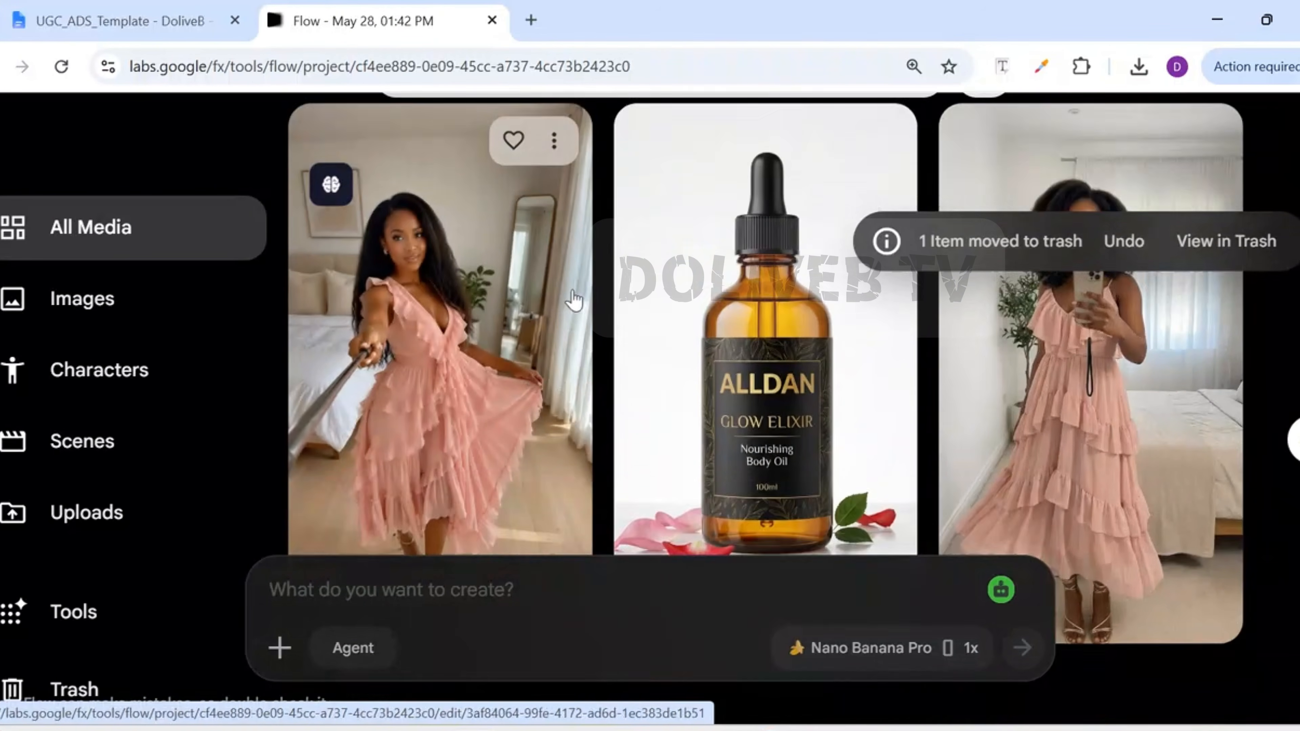
scroll(573, 300, up, 3)
click(554, 224)
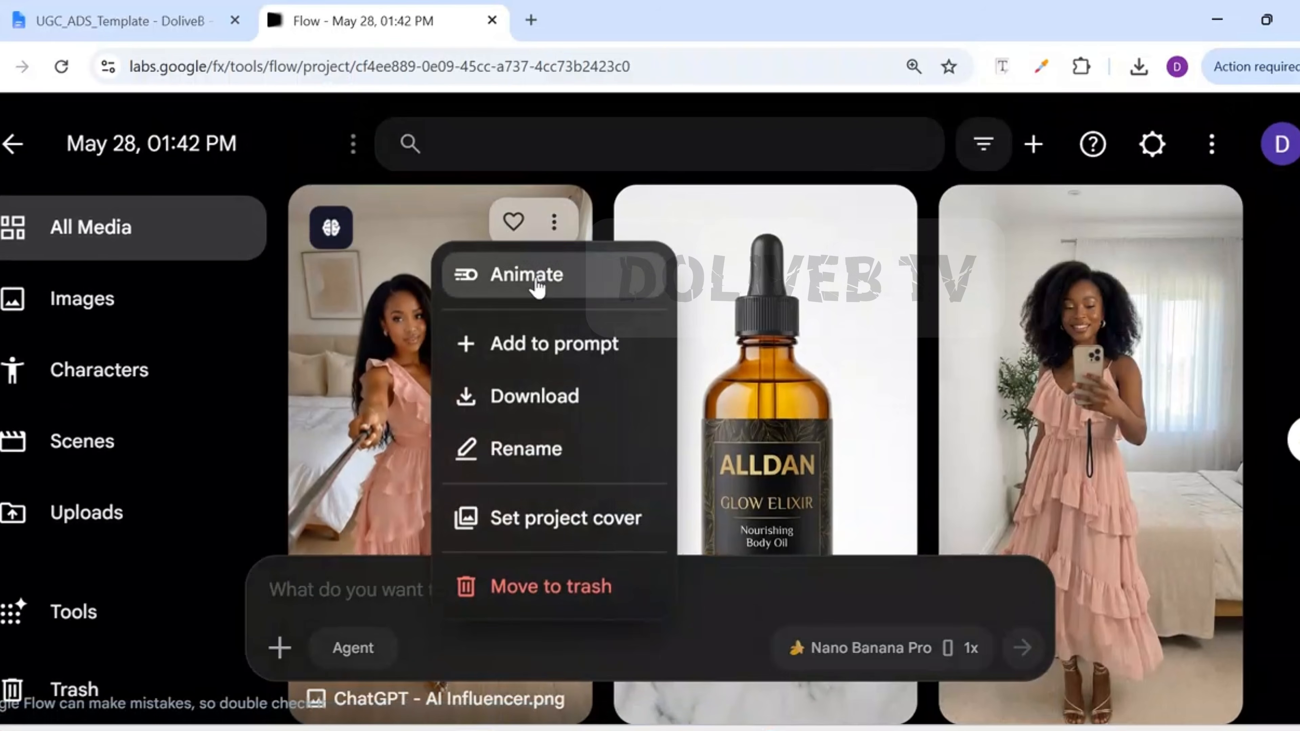
click(523, 353)
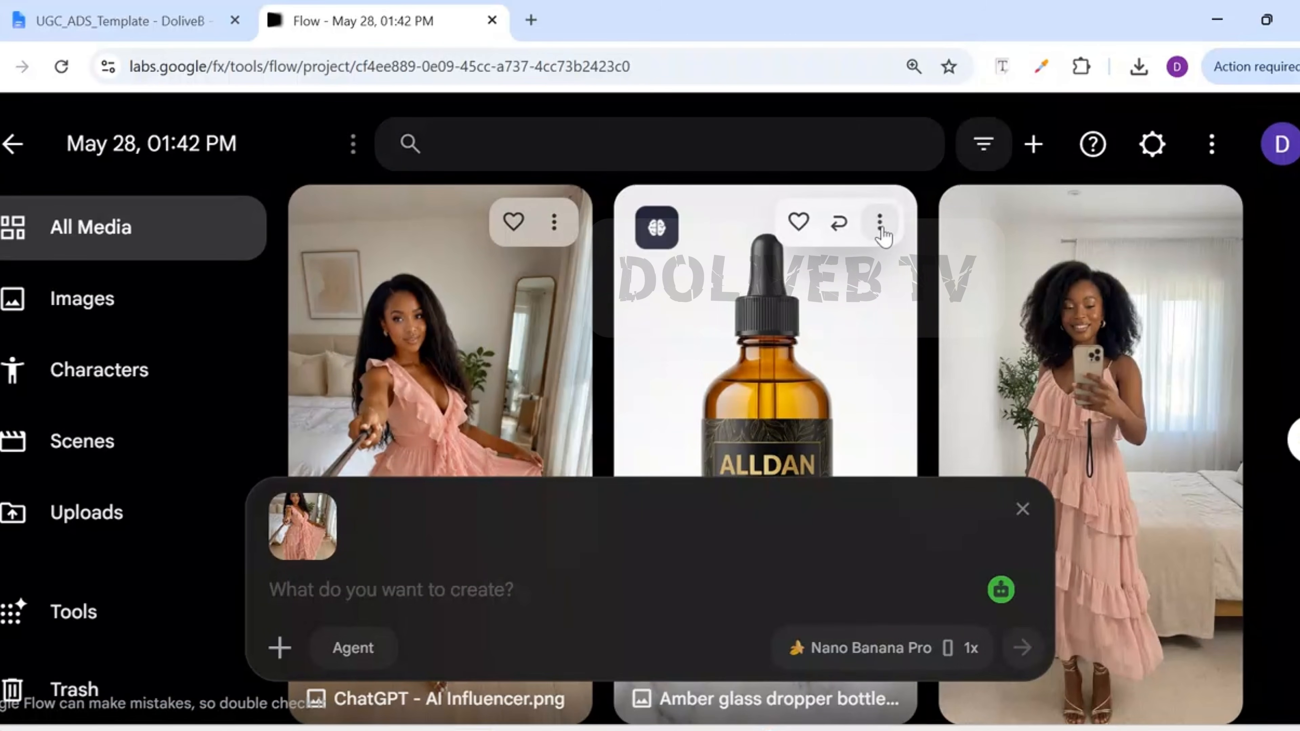
click(880, 223)
click(832, 354)
- Paste the copied product placement prompt, check its wording, and generate the image of the influencer holding the bottle
key(ctrl+v)
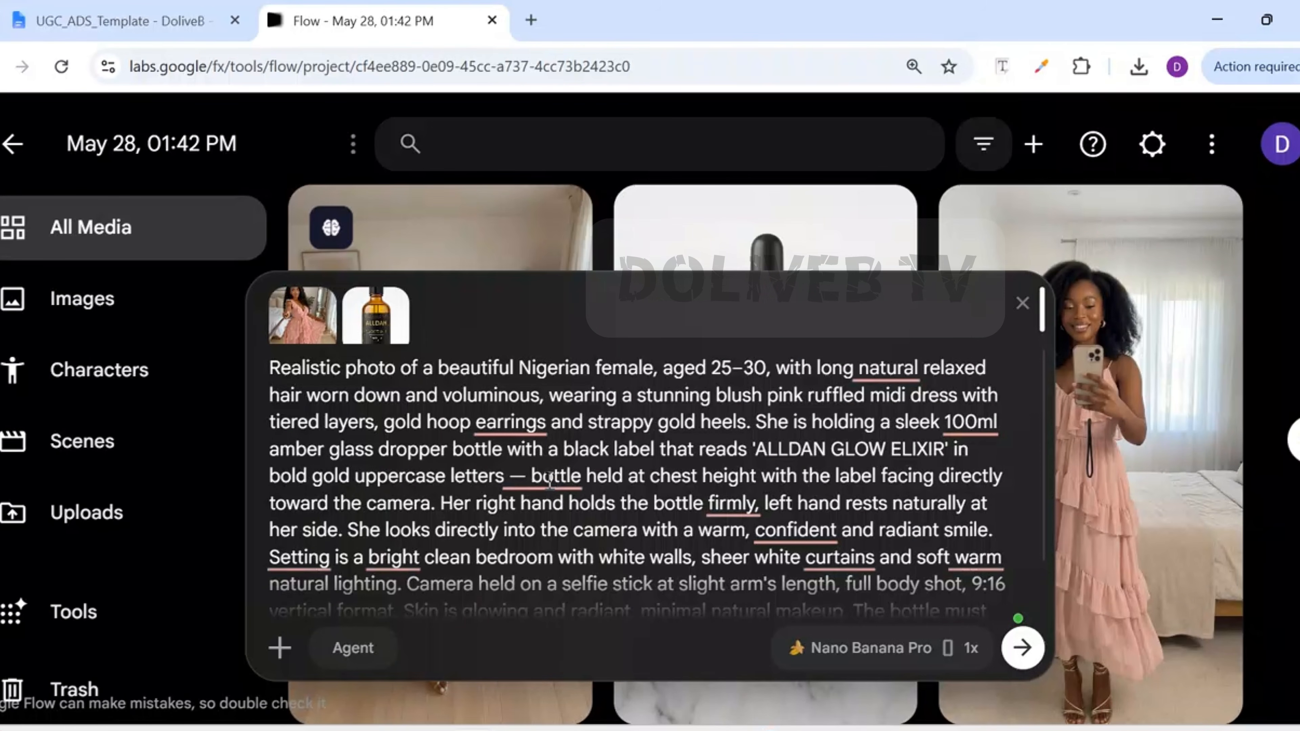
scroll(629, 443, down, 2)
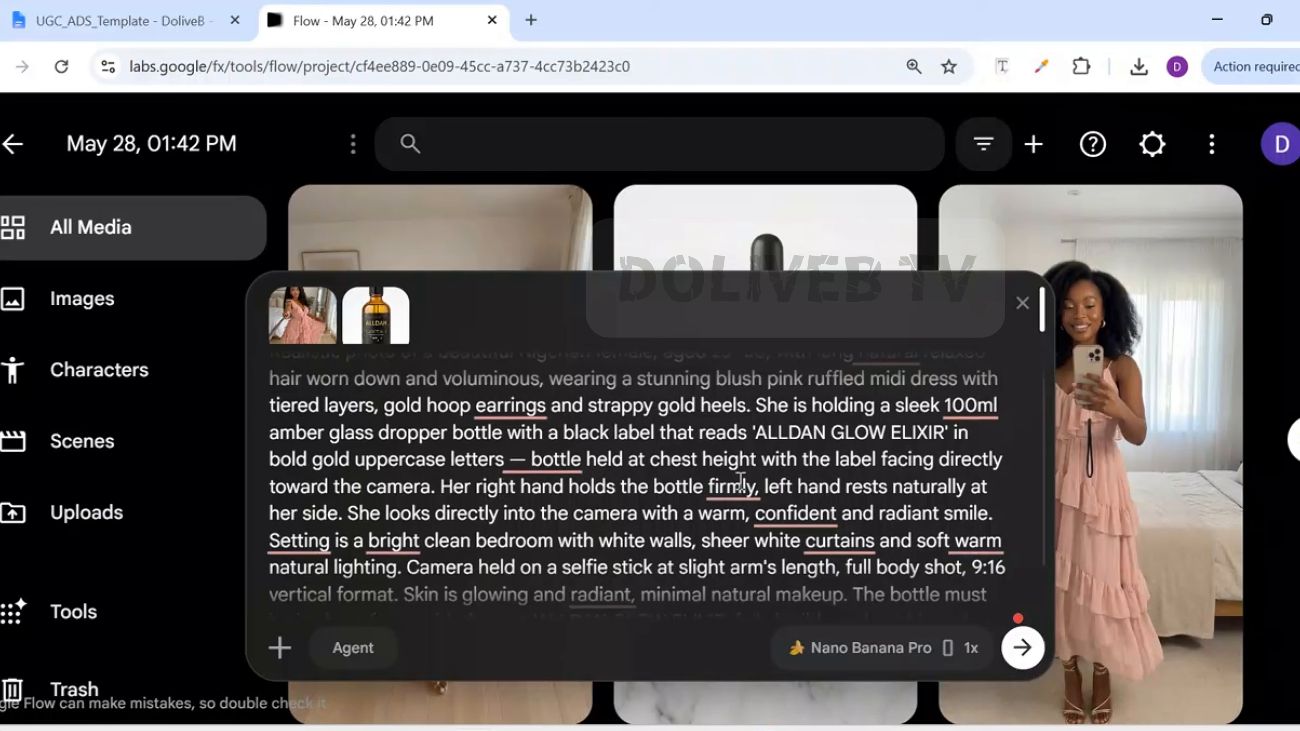
click(1022, 648)
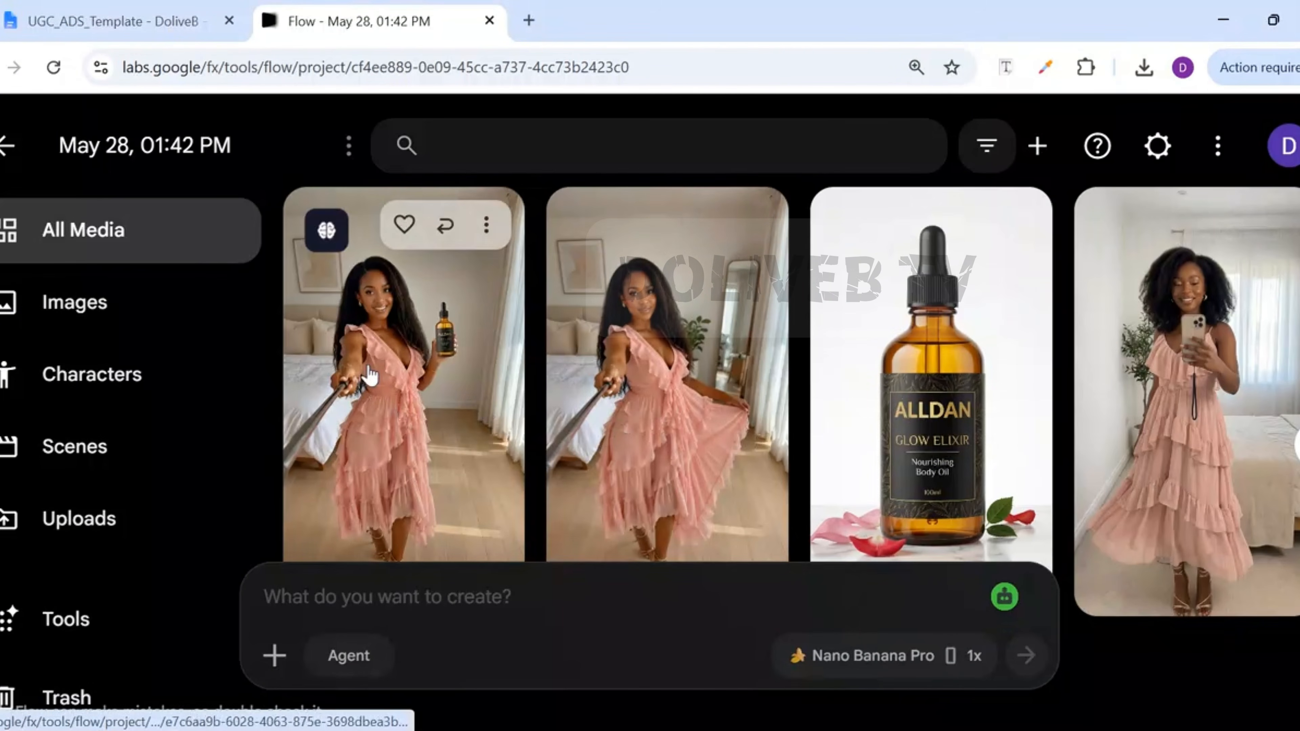
- Open the generated image of the woman holding the amber glass bottle and download it
click(369, 380)
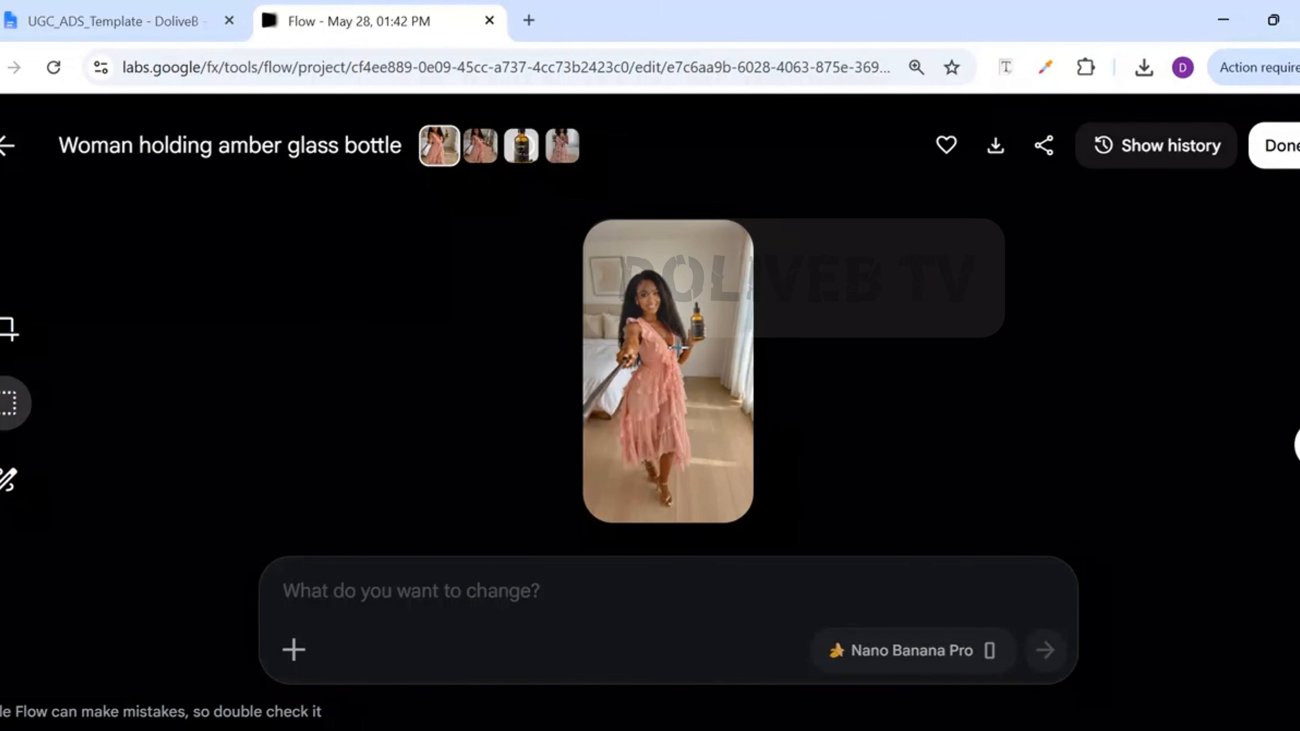
click(996, 148)
click(937, 318)
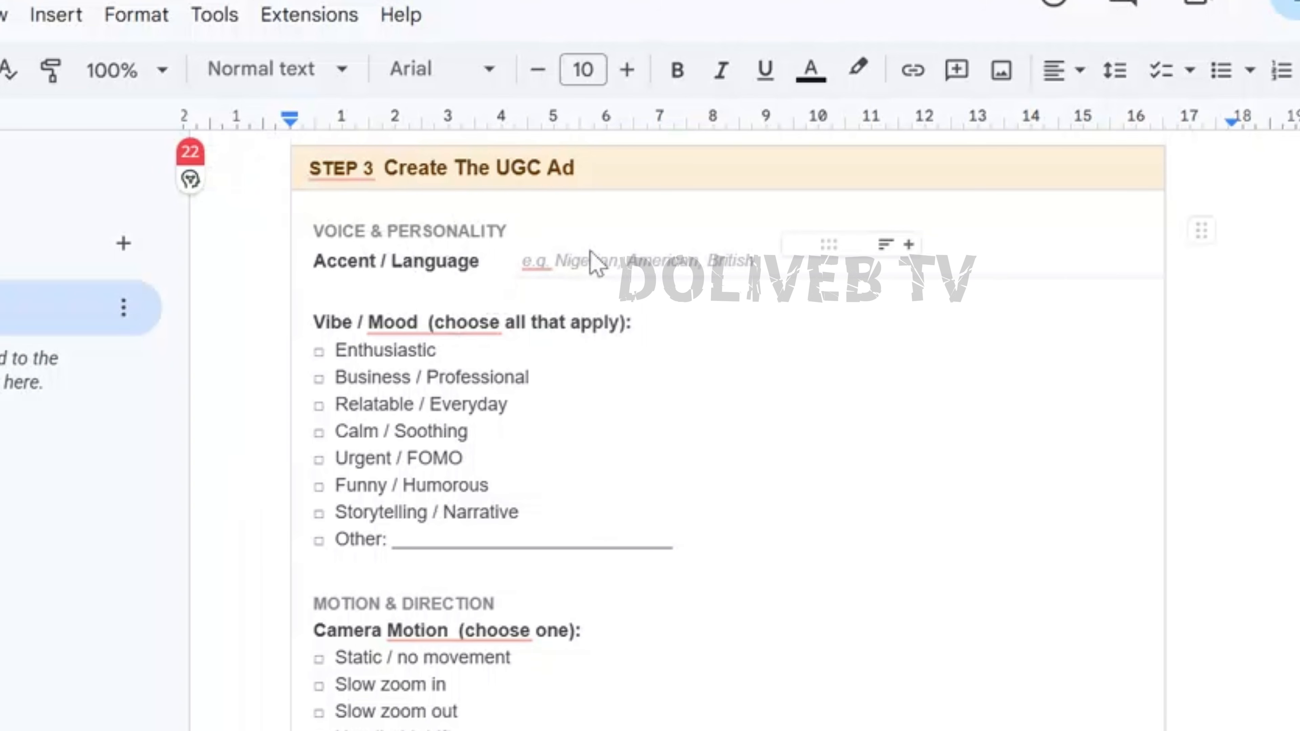
- Review "STEP 3 Create The UGC Ad" in the template document, from accent, vibe and camera motion to eye direction and dialogue beats
click(504, 260)
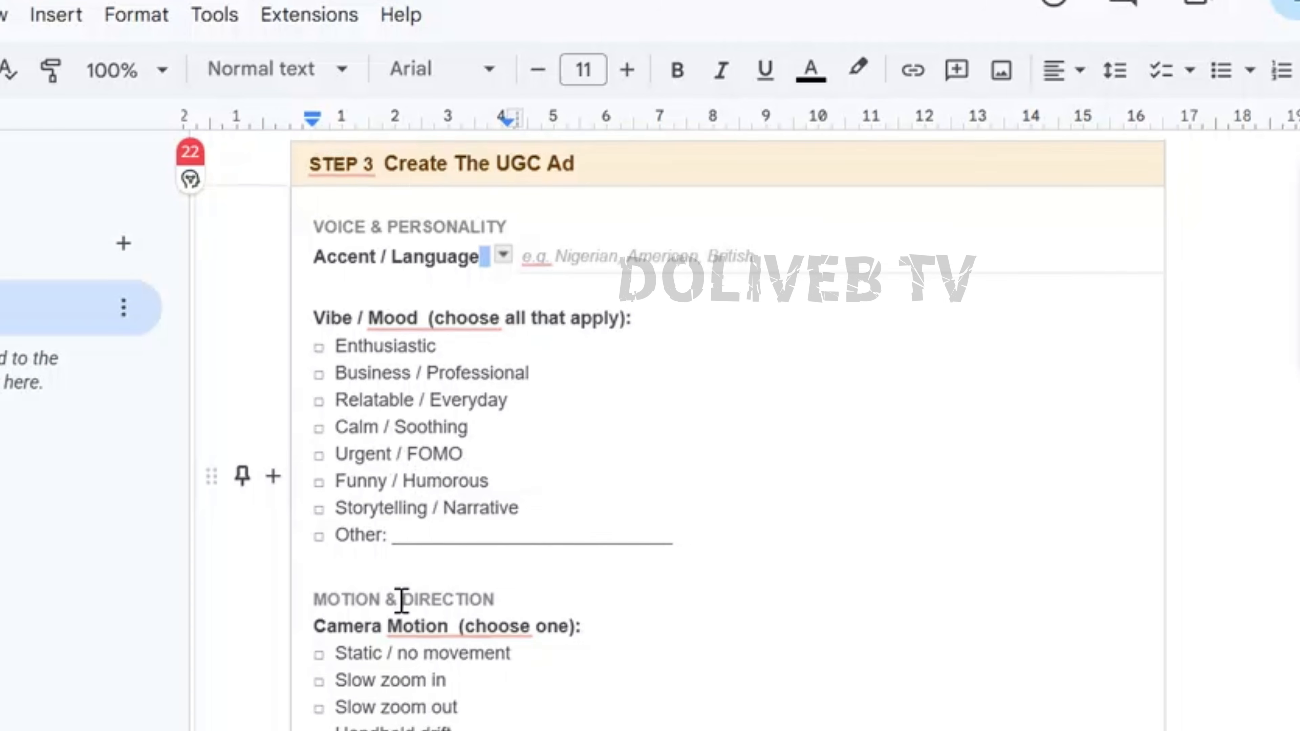
scroll(454, 552, down, 3)
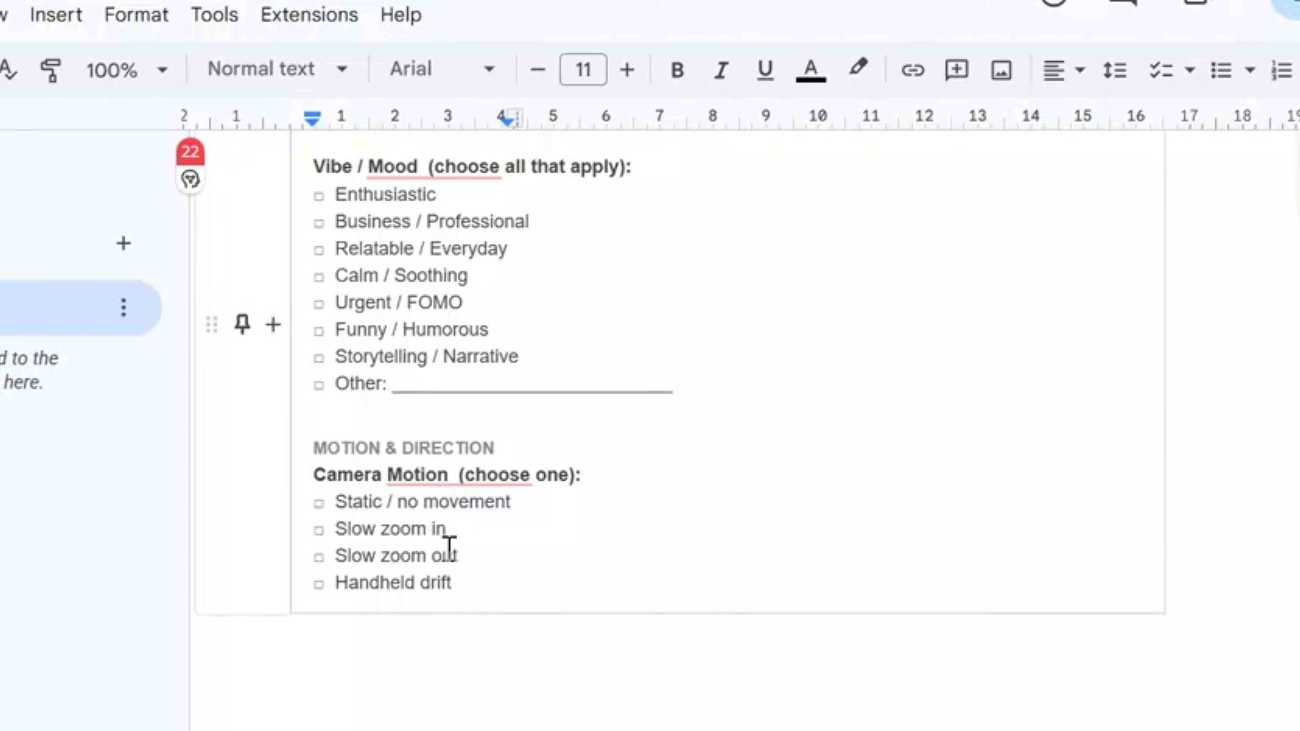
scroll(449, 547, down, 3)
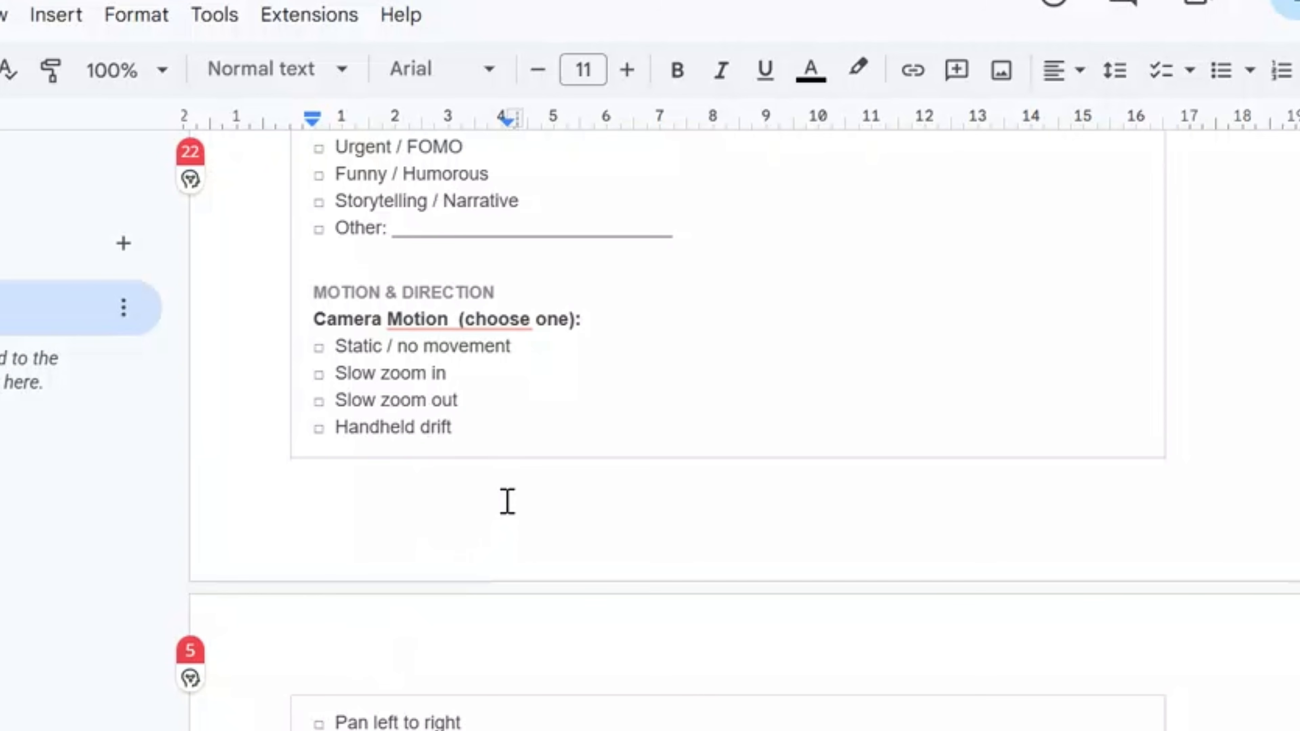
scroll(479, 694, down, 6)
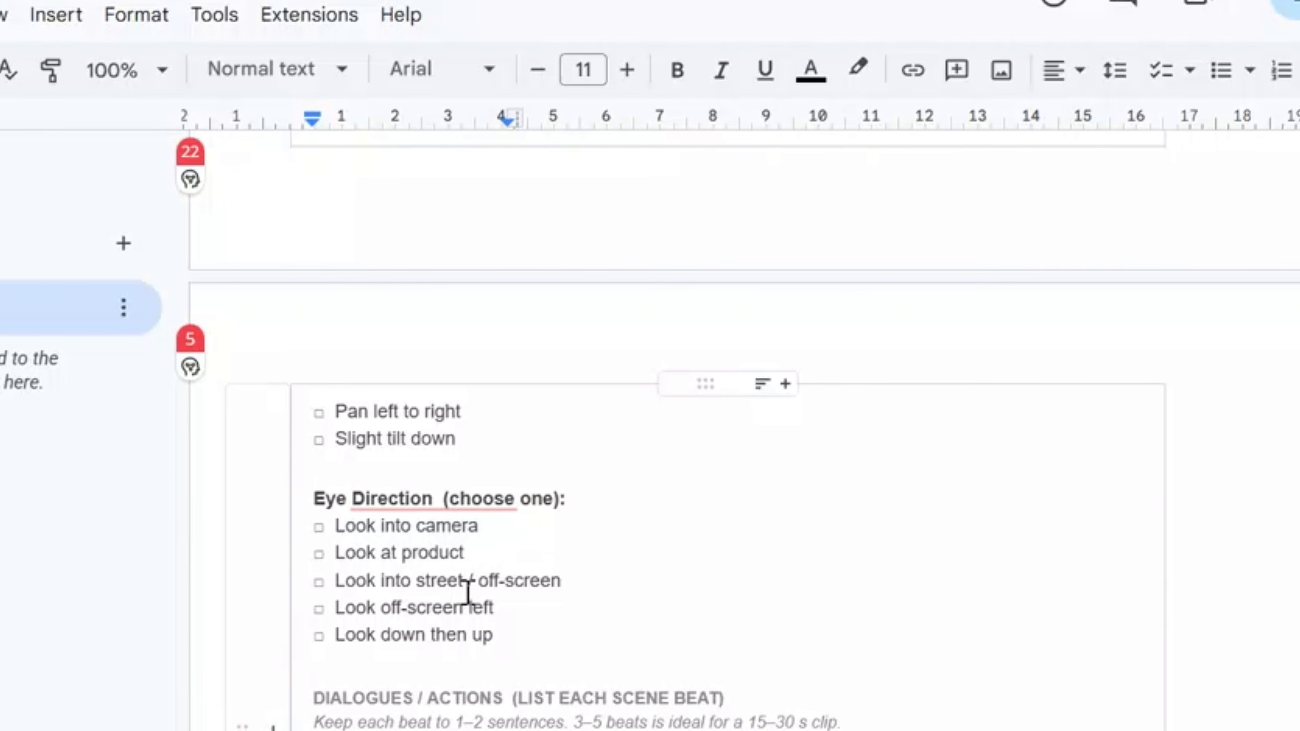
scroll(525, 636, down, 3)
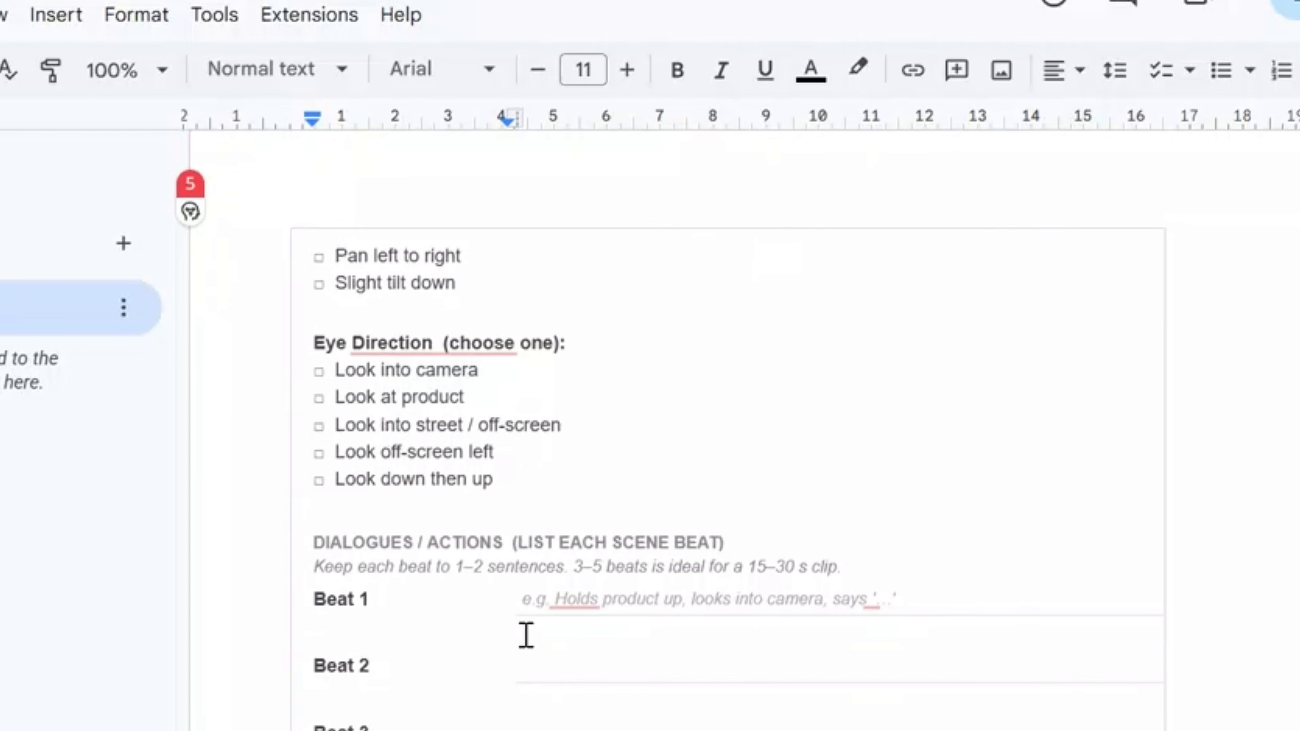
scroll(434, 538, down, 3)
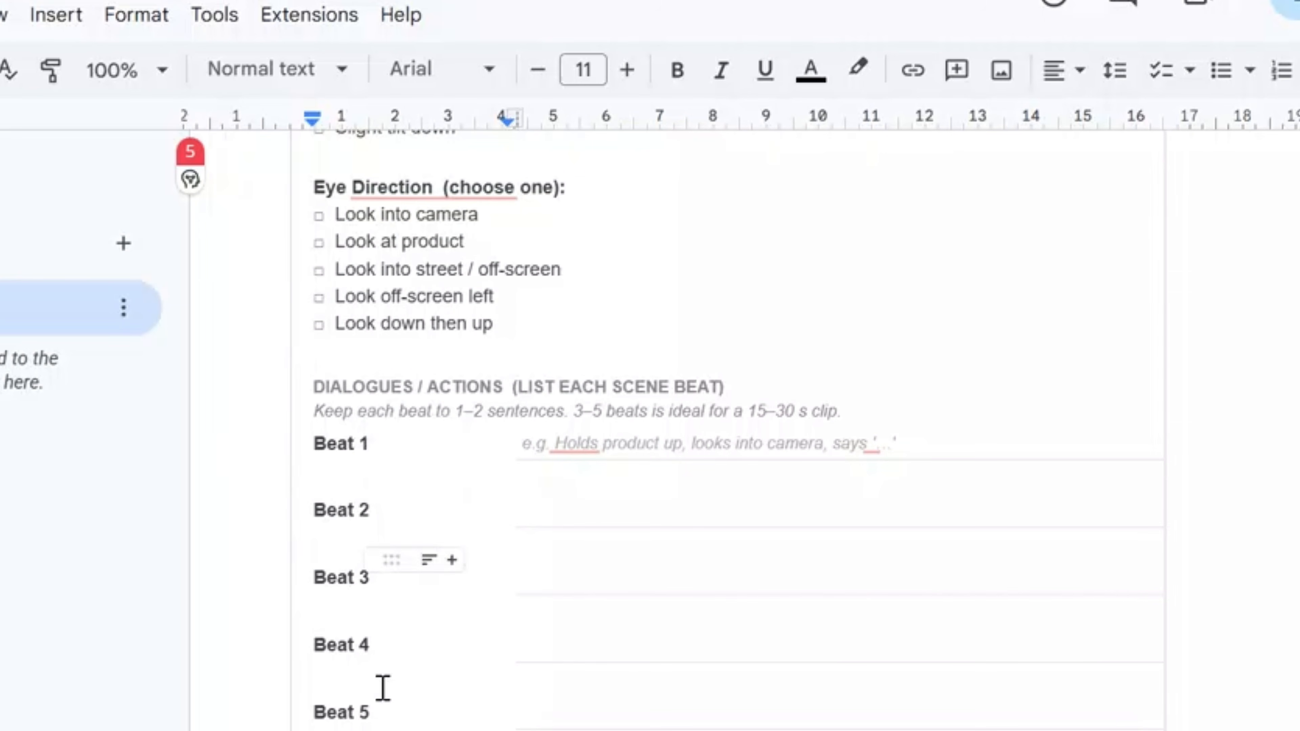
mouse_move(572, 446)
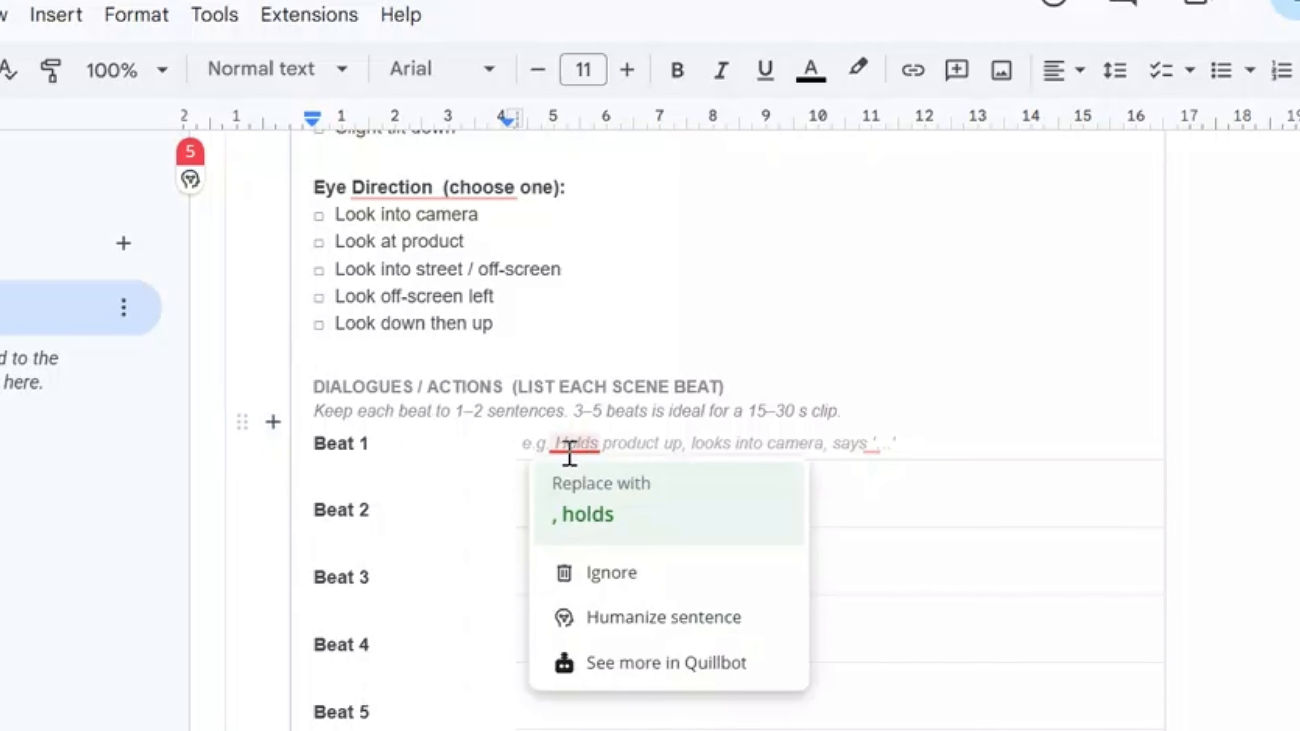
click(638, 444)
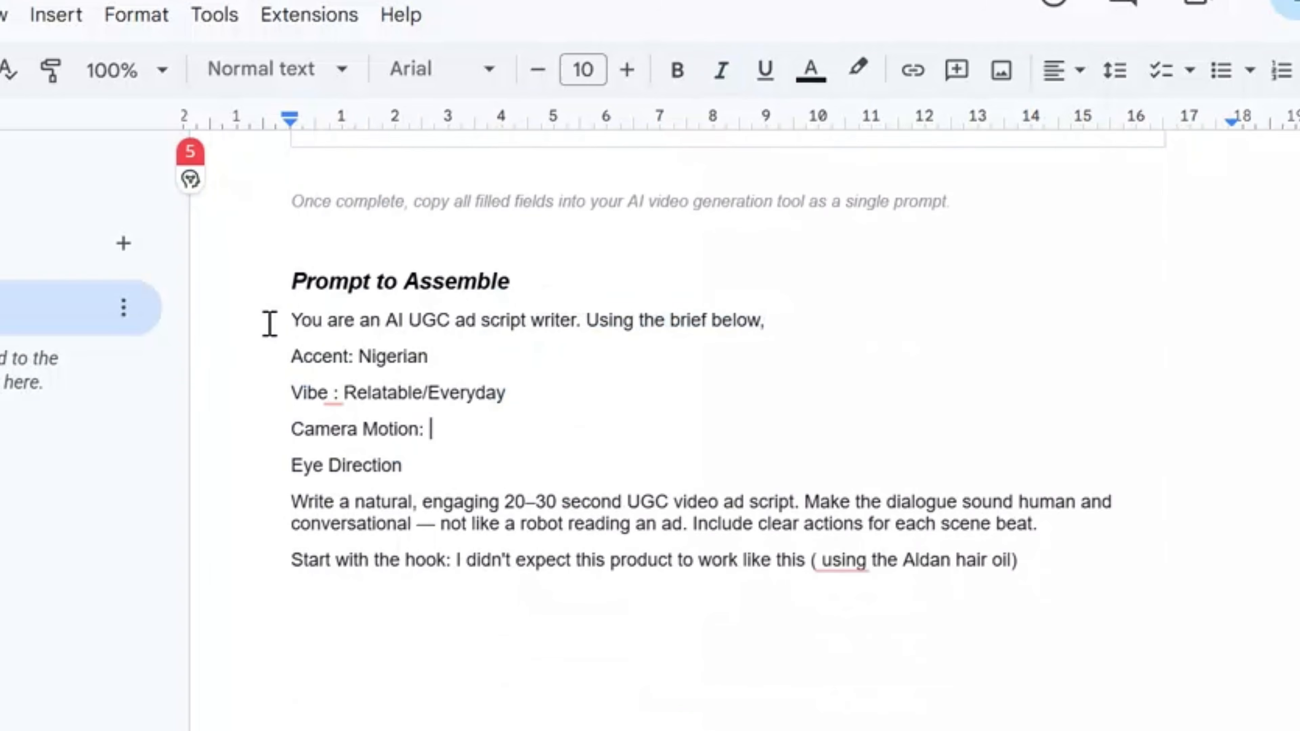
- Copy the full text under "Prompt to Assemble" and submit it in the ChatGPT conversation to generate the UGC ad script
drag(270, 323, 1150, 529)
key(ctrl+c)
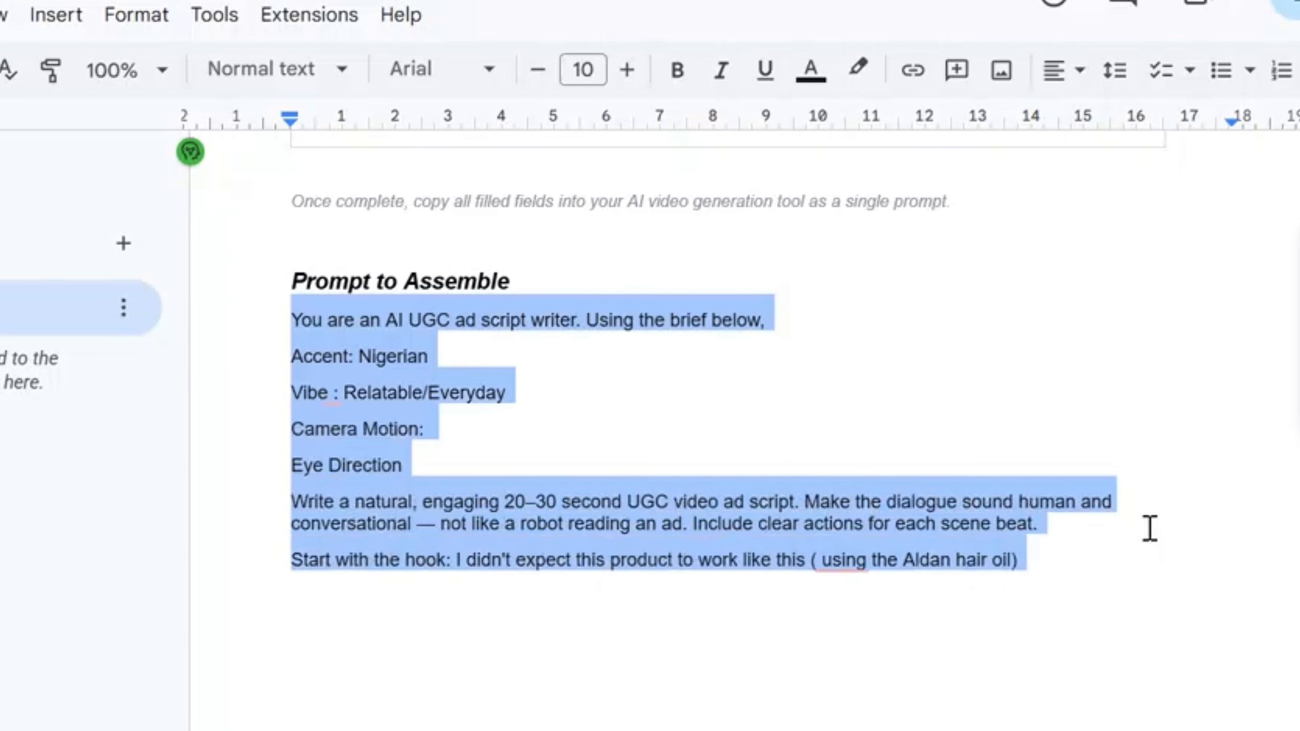
scroll(1150, 528, down, 5)
scroll(1147, 505, up, 1)
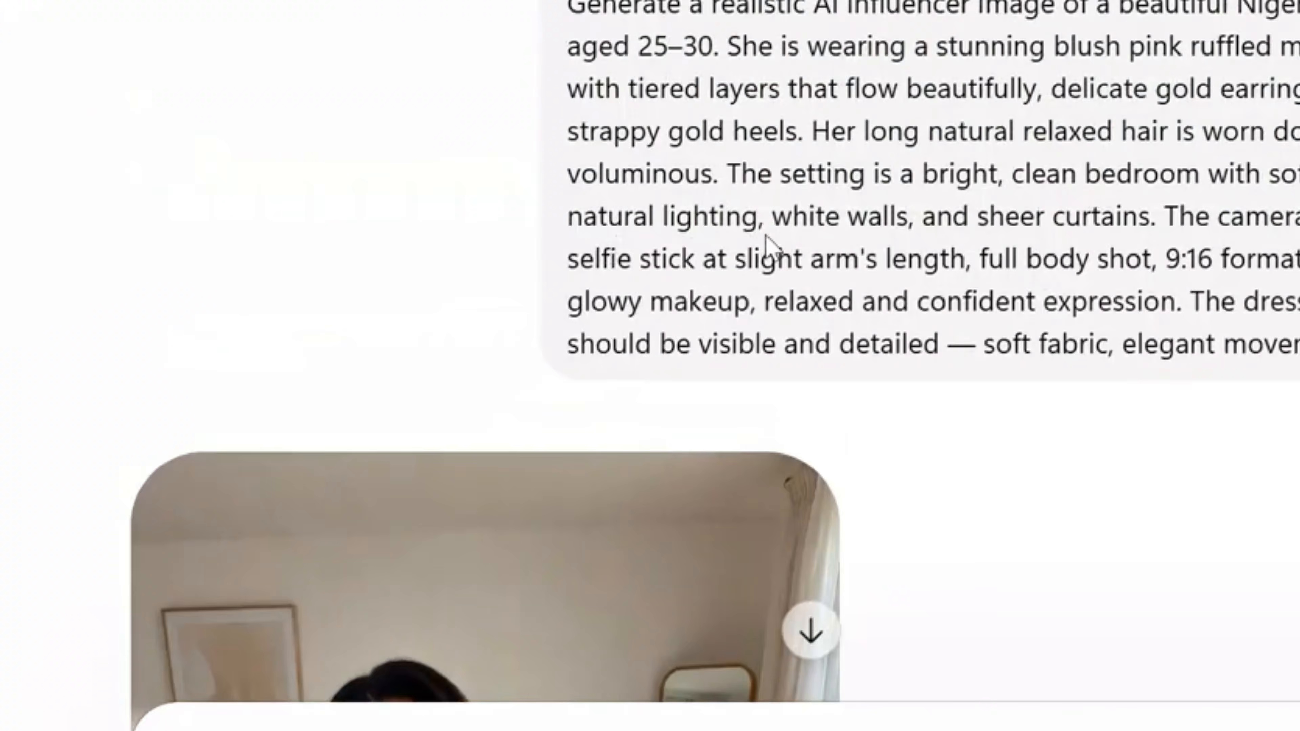
scroll(760, 247, down, 8)
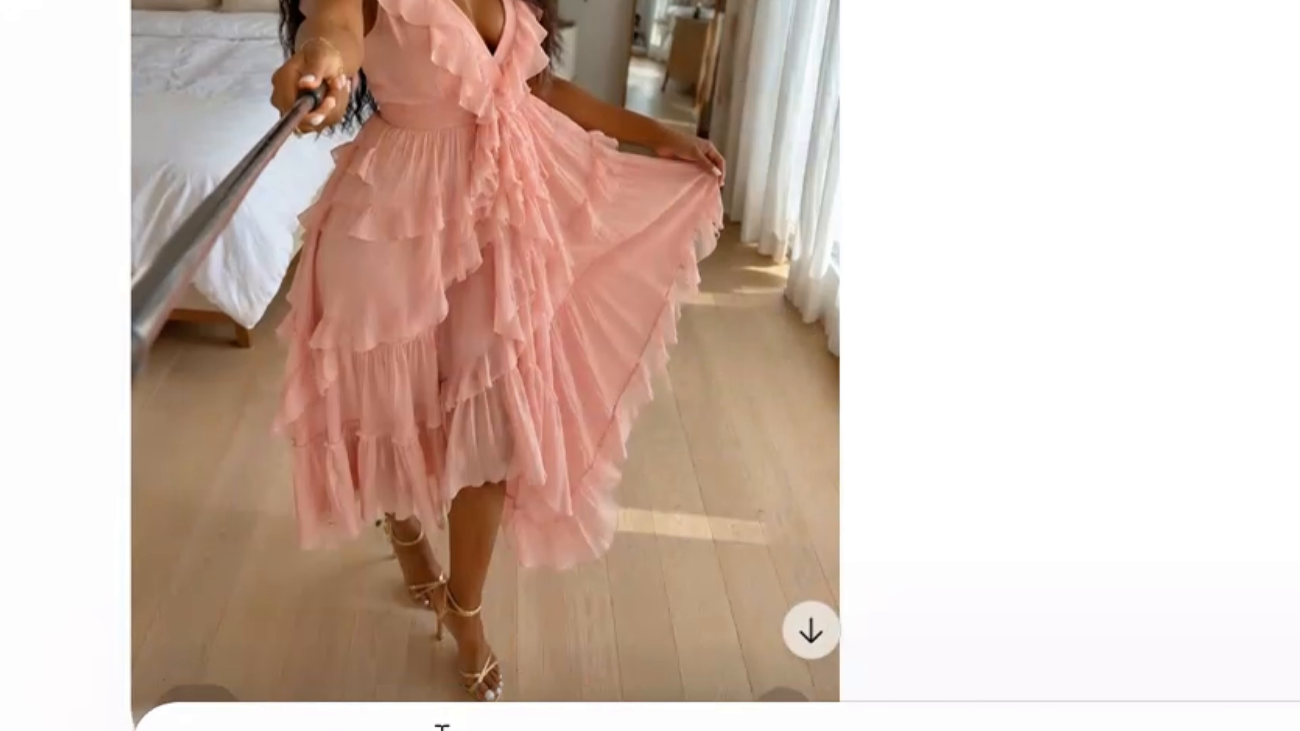
key(ctrl+v)
- Read through the generated ad script, checking the camera, eye direction and dialogue of each scene
scroll(628, 640, up, 5)
scroll(604, 602, down, 1)
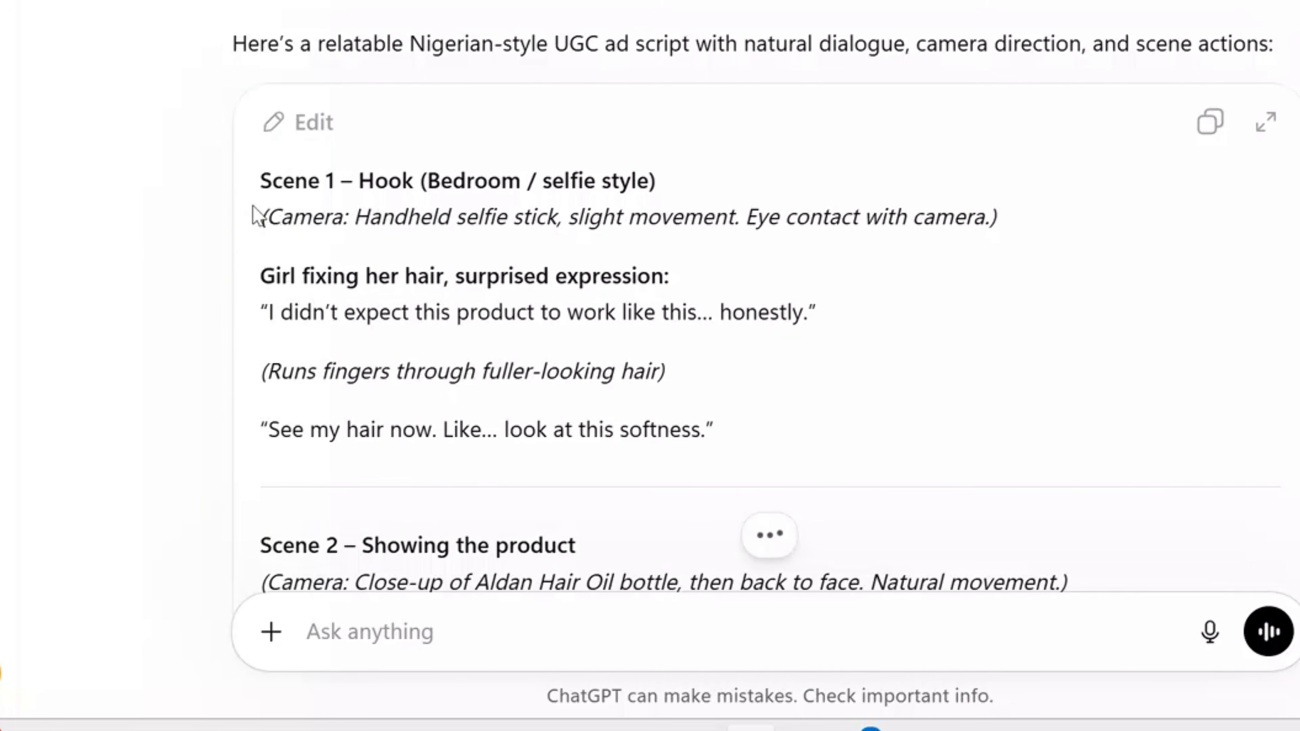
scroll(435, 404, down, 15)
scroll(677, 135, up, 10)
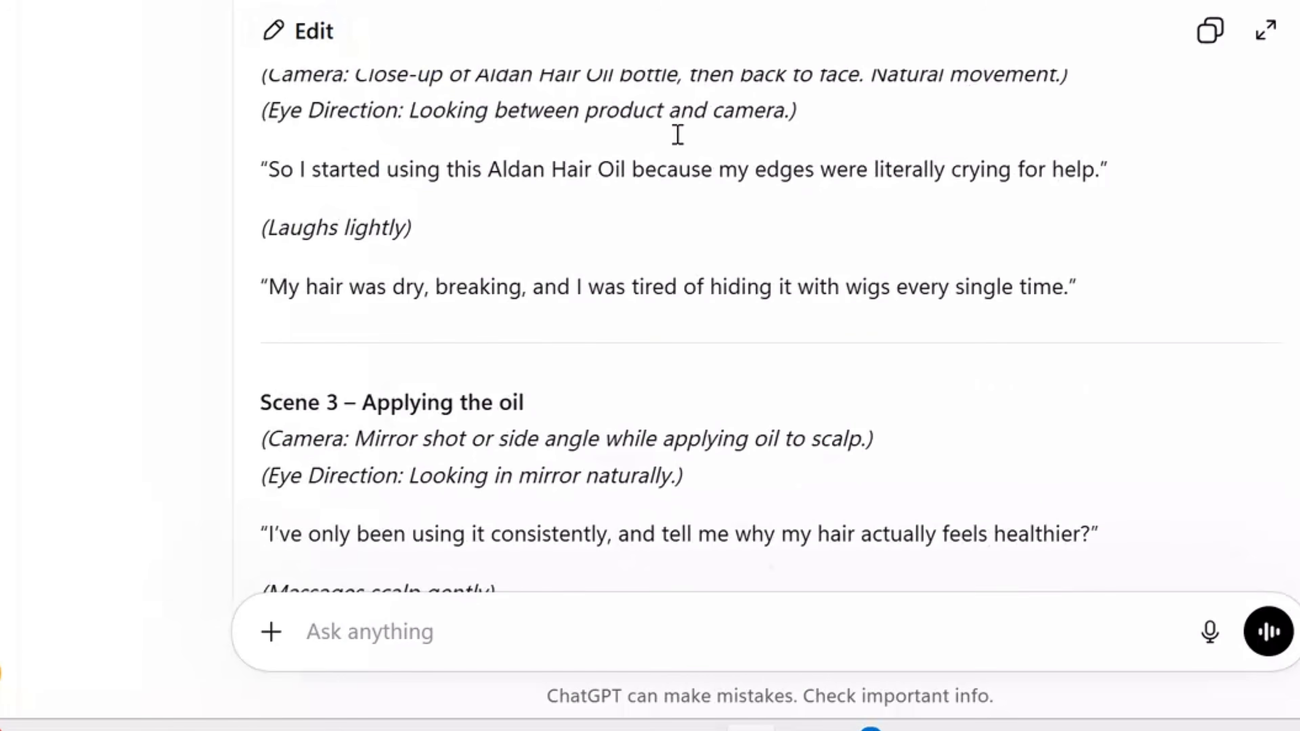
scroll(671, 164, down, 7)
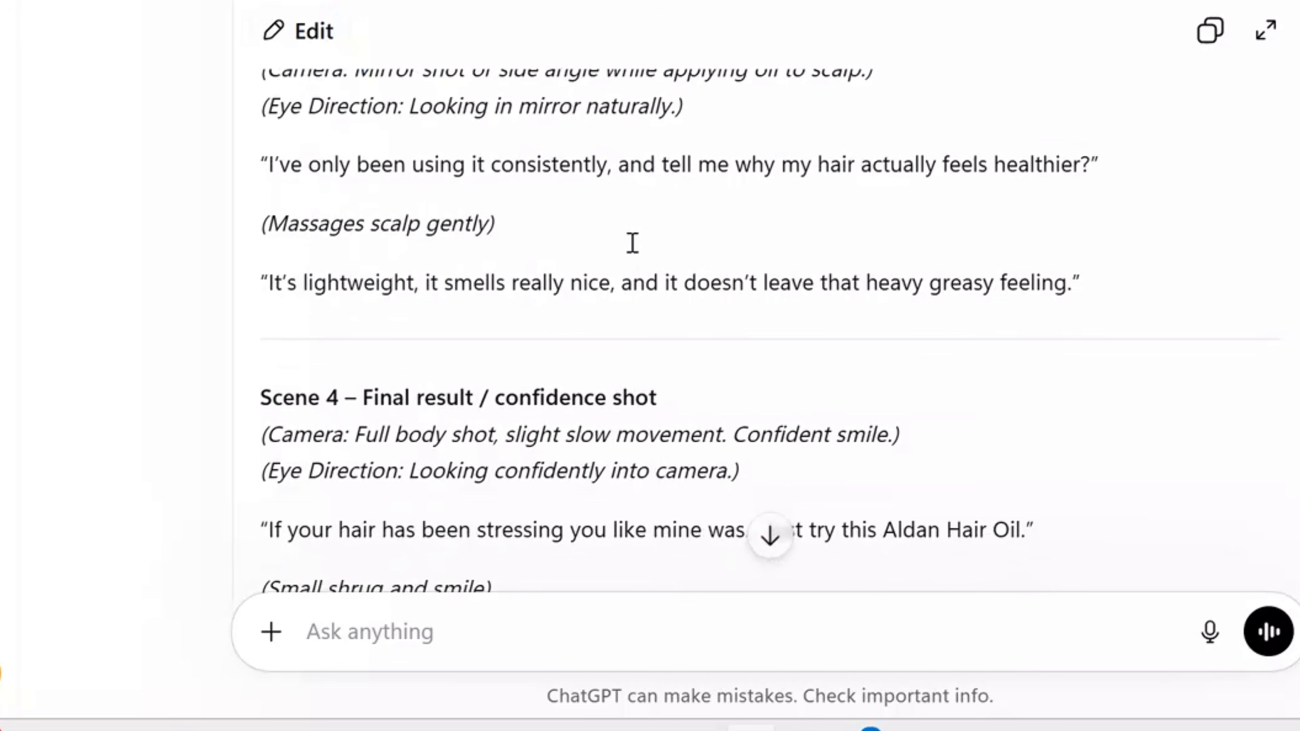
scroll(827, 157, down, 5)
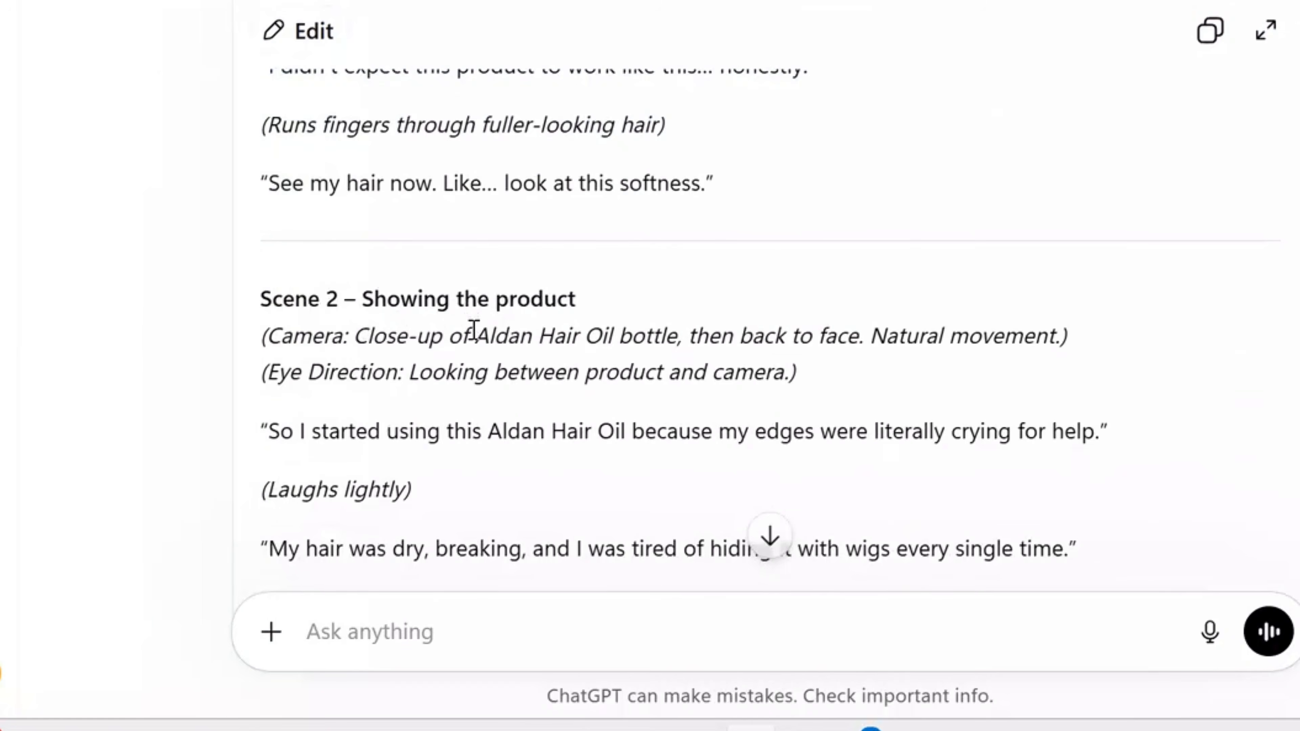
scroll(474, 328, down, 10)
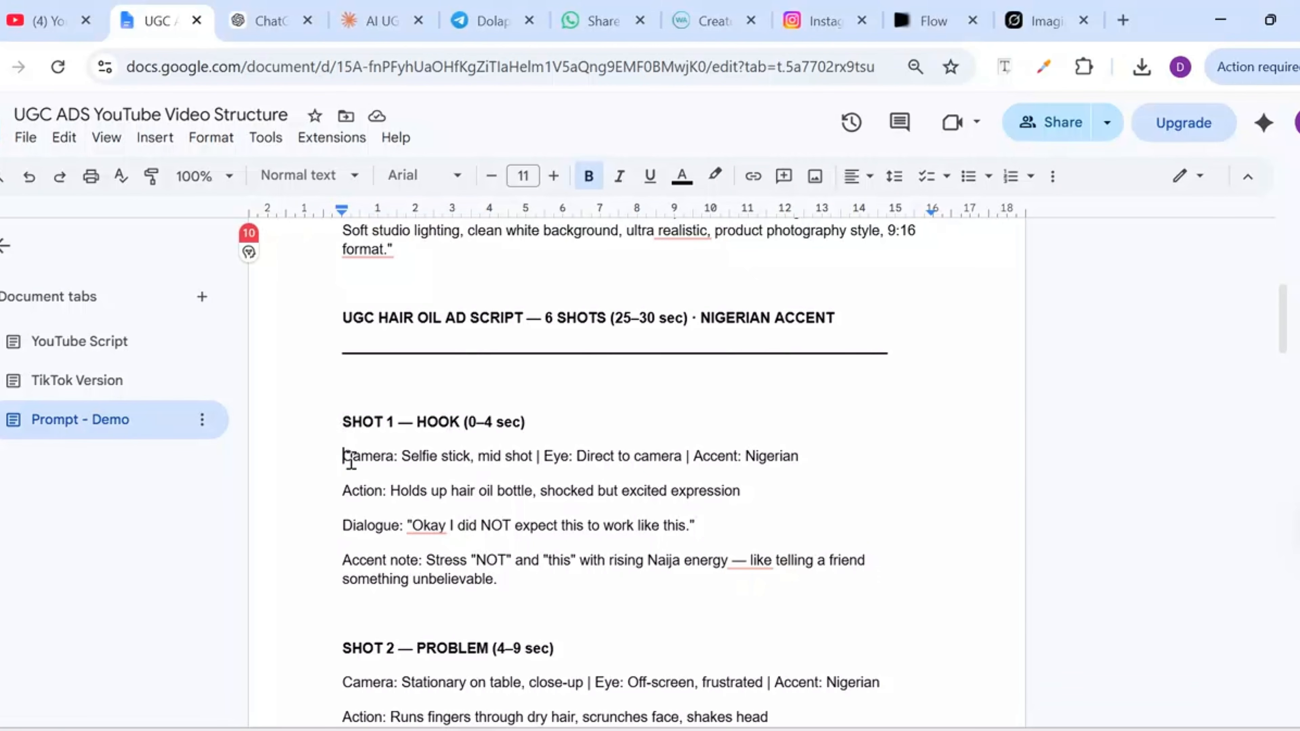
- Copy the directions under "SHOT 1 — HOOK" in the script document and attach the "AI influencer holding product" image in Grok Imagine
drag(350, 460, 632, 598)
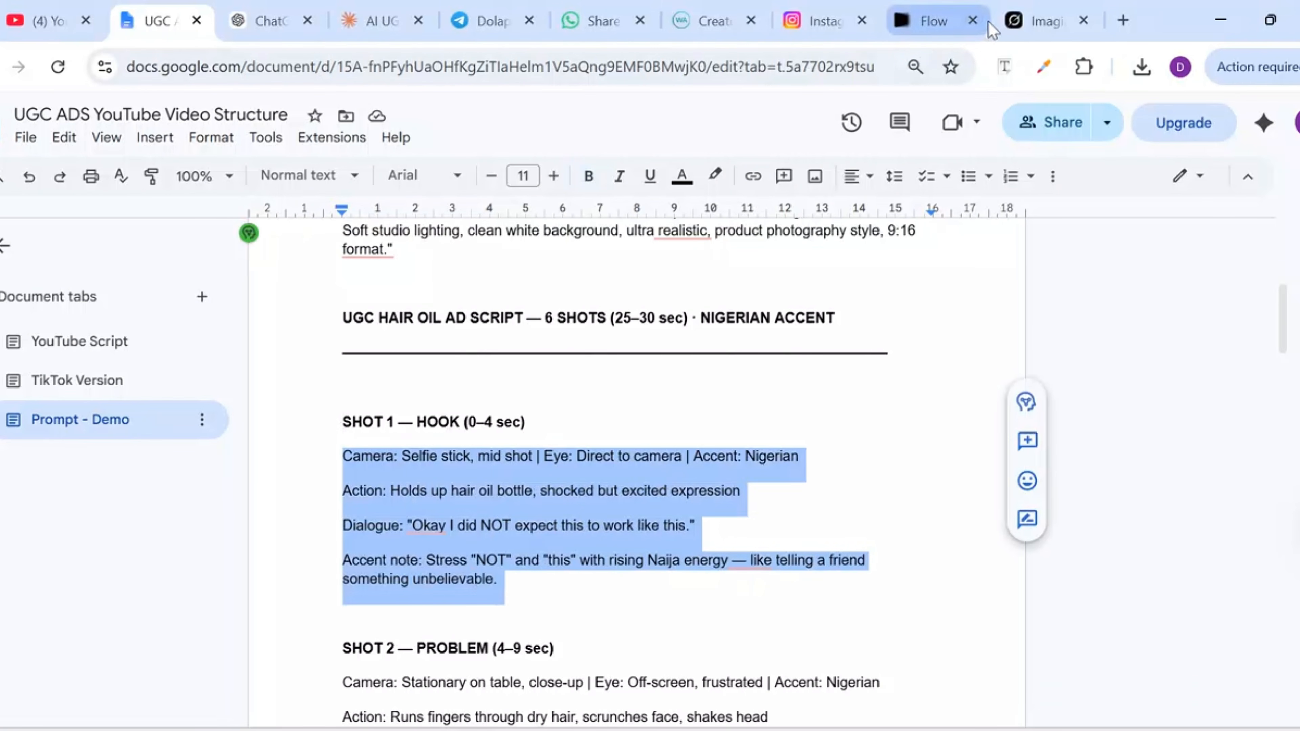
click(1043, 20)
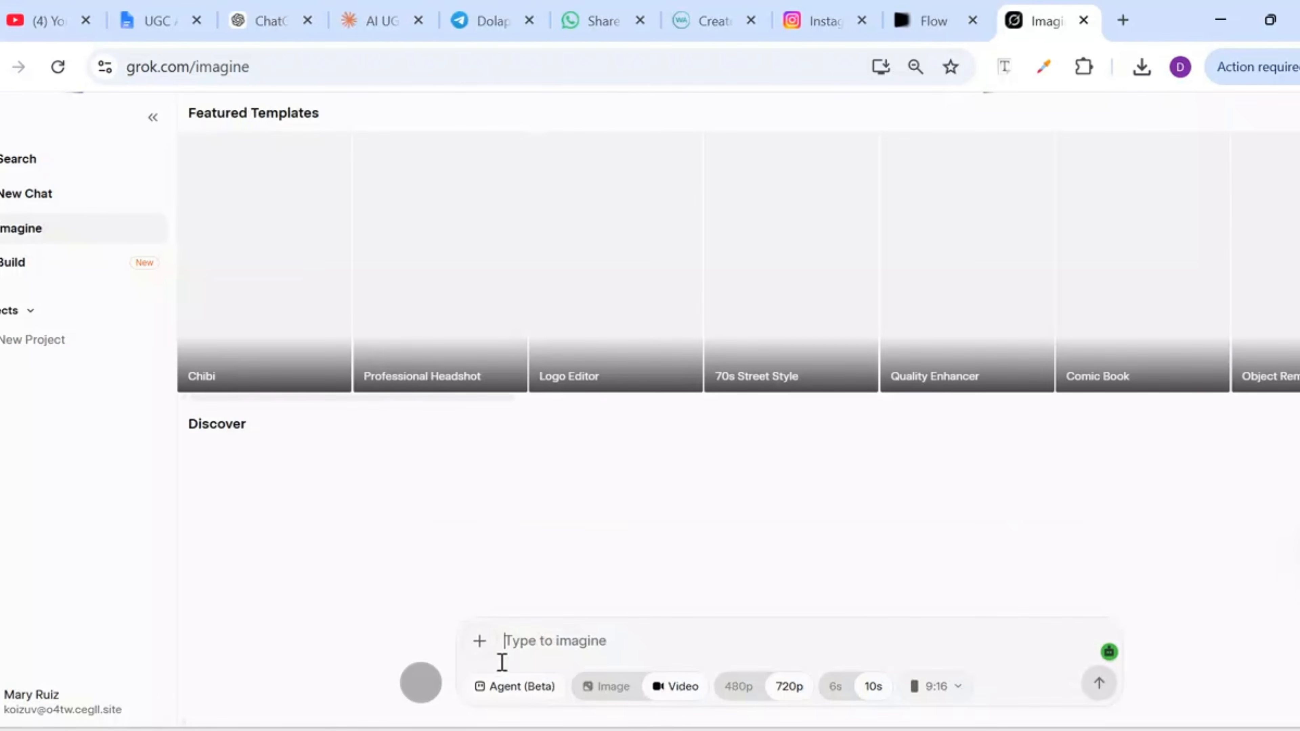
click(479, 647)
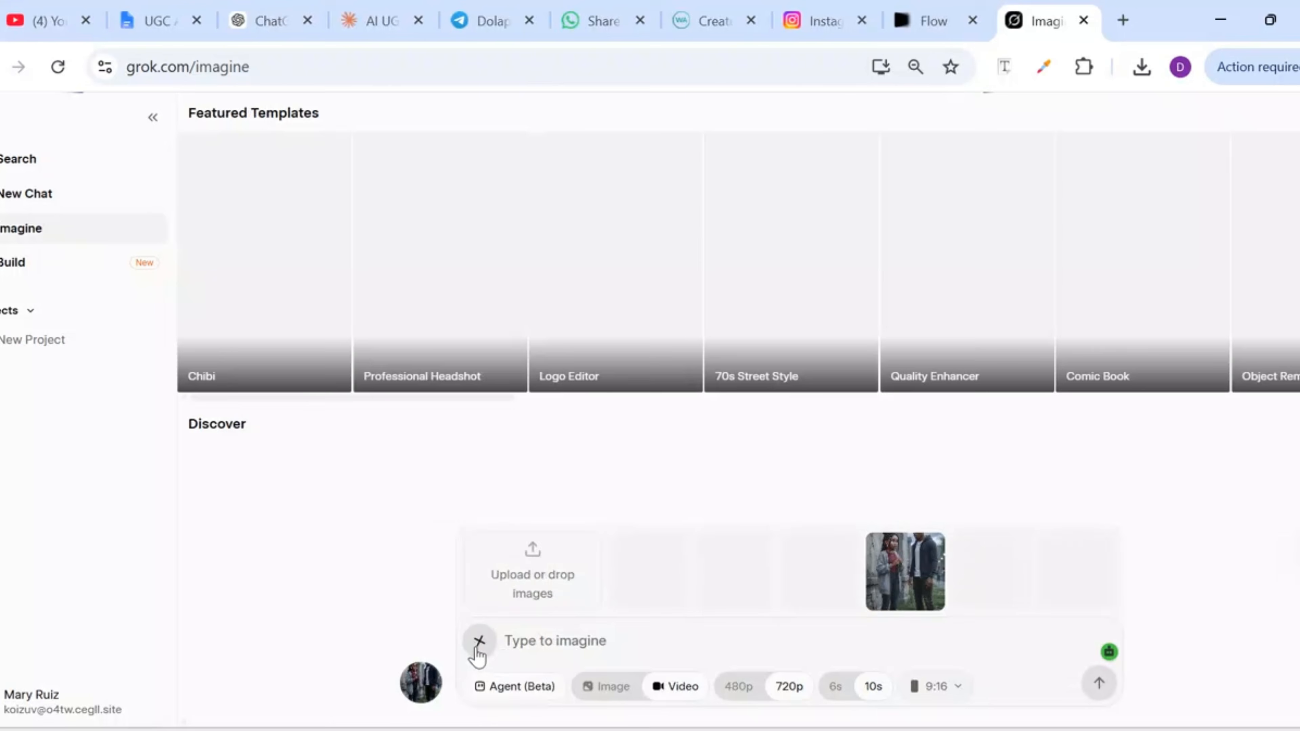
click(542, 565)
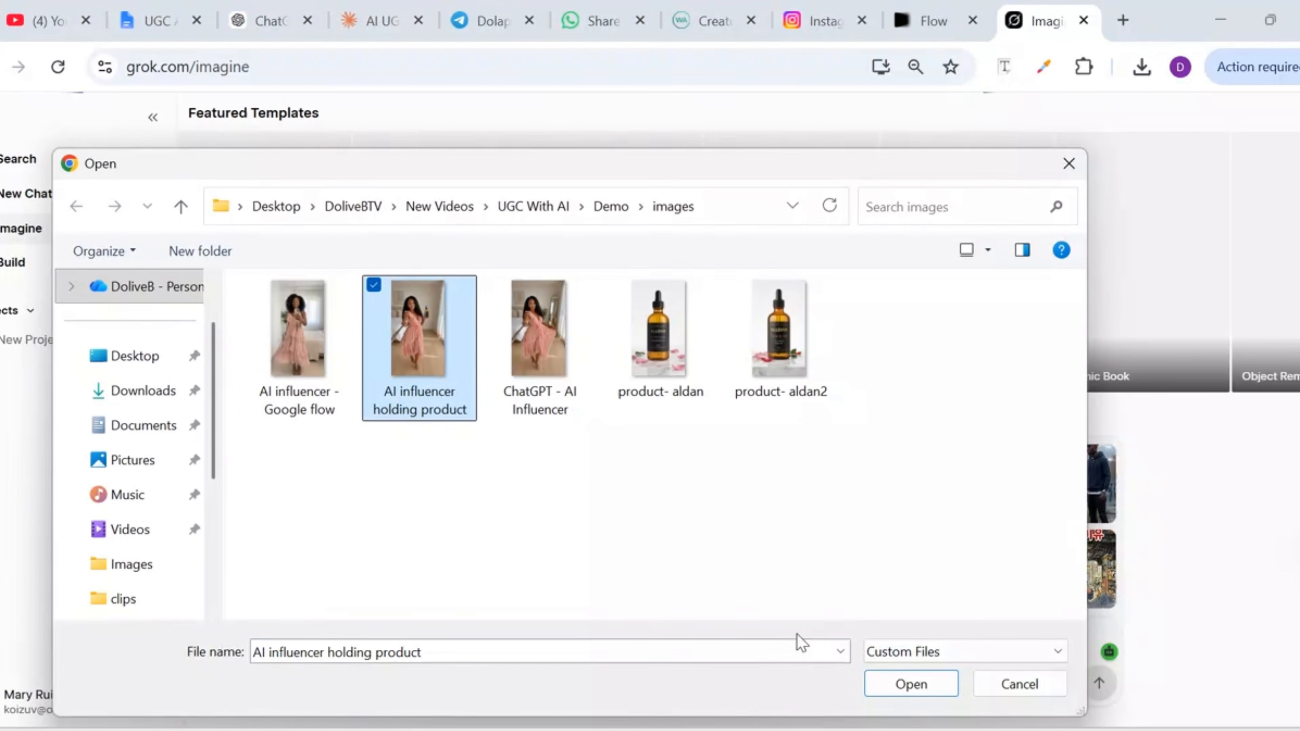
click(881, 684)
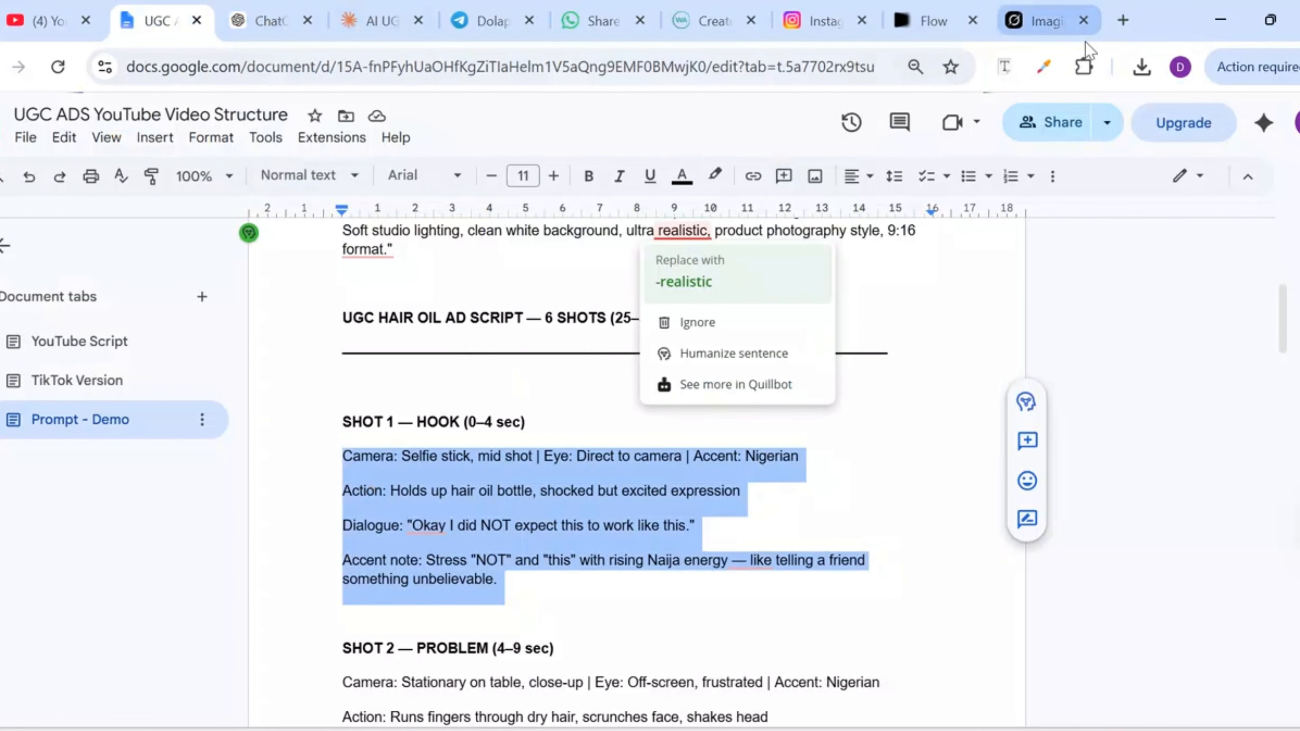
- Paste the Shot 1 directions as the Grok Imagine prompt, generate the 720p, 10-second video, and dismiss the live caption overlay
click(1016, 23)
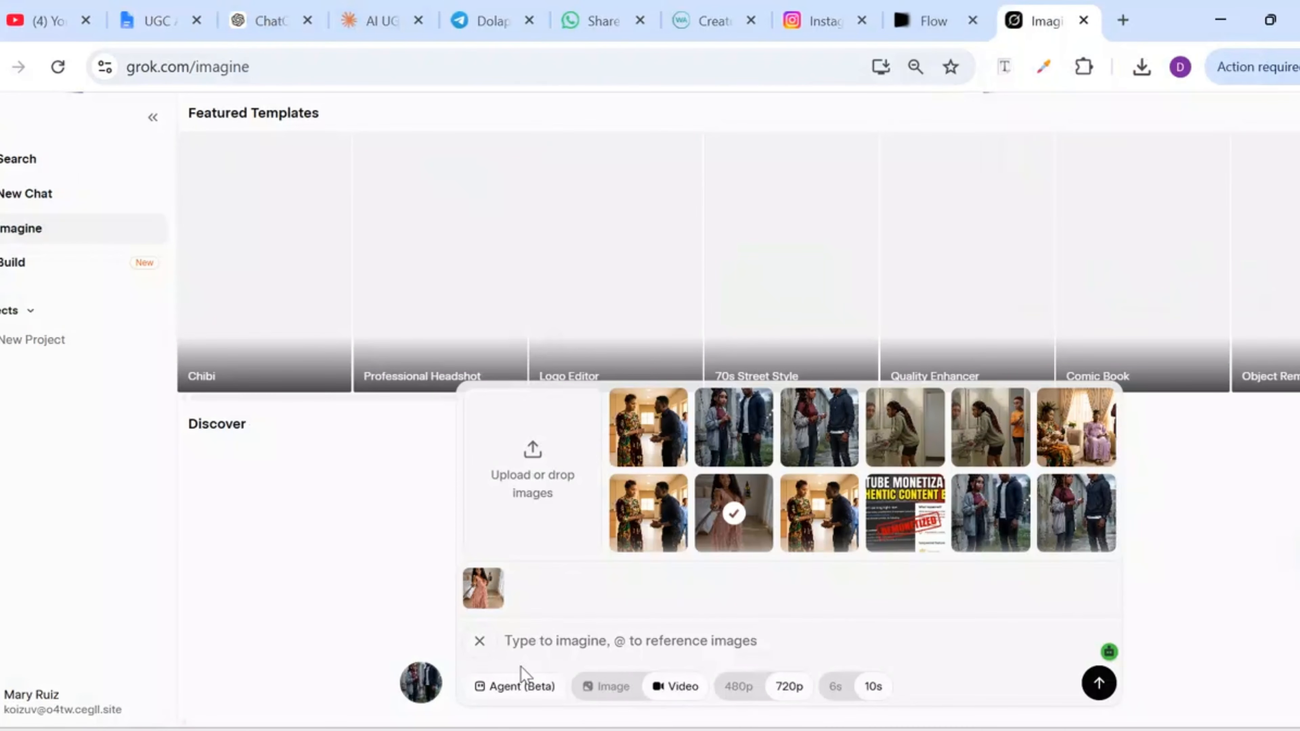
key(ctrl+v)
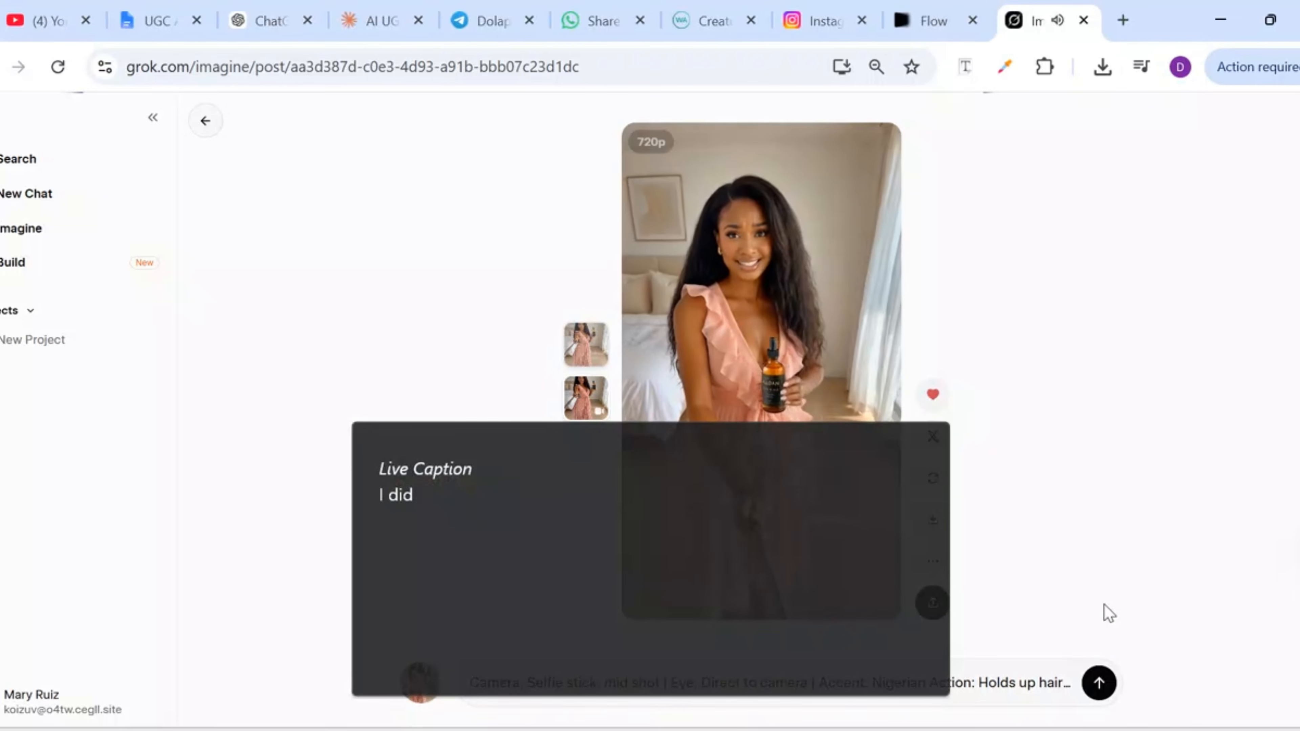
click(929, 442)
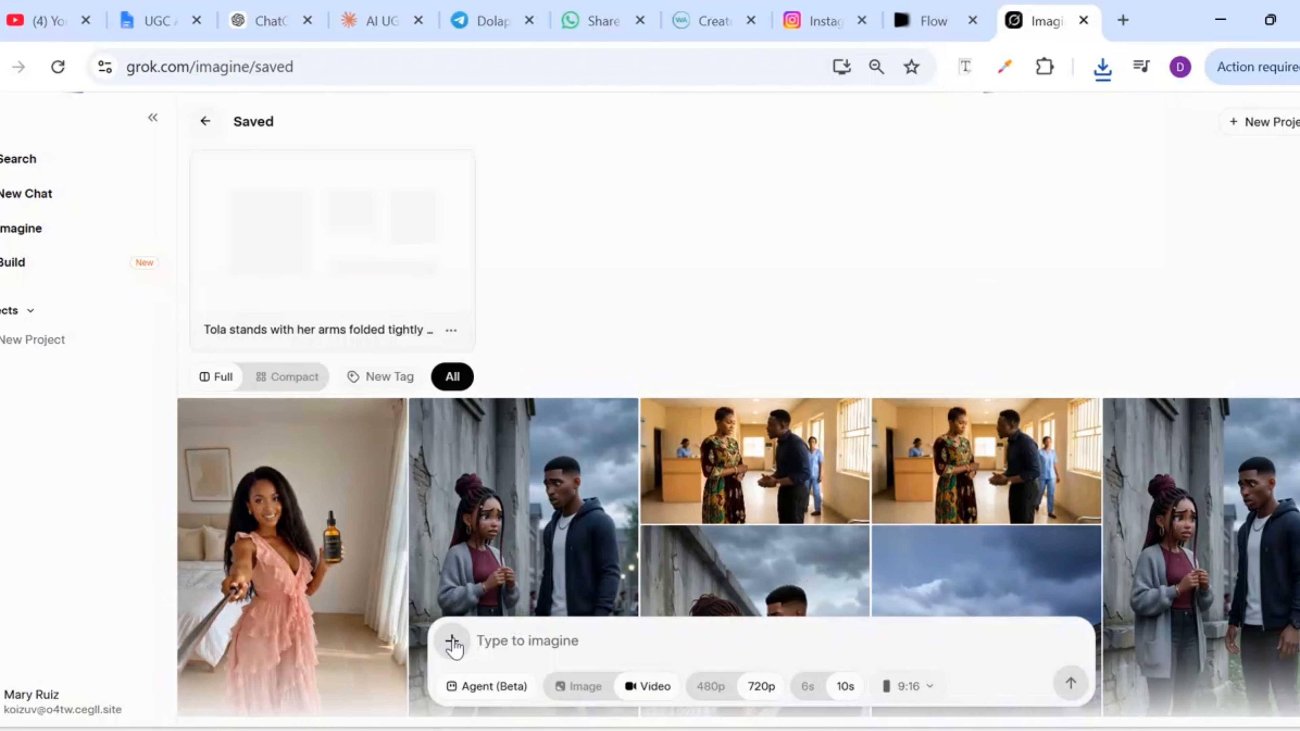
- Attach the "AI influencer holding product" image from the images folder as the reference for a new Grok Imagine video
click(450, 643)
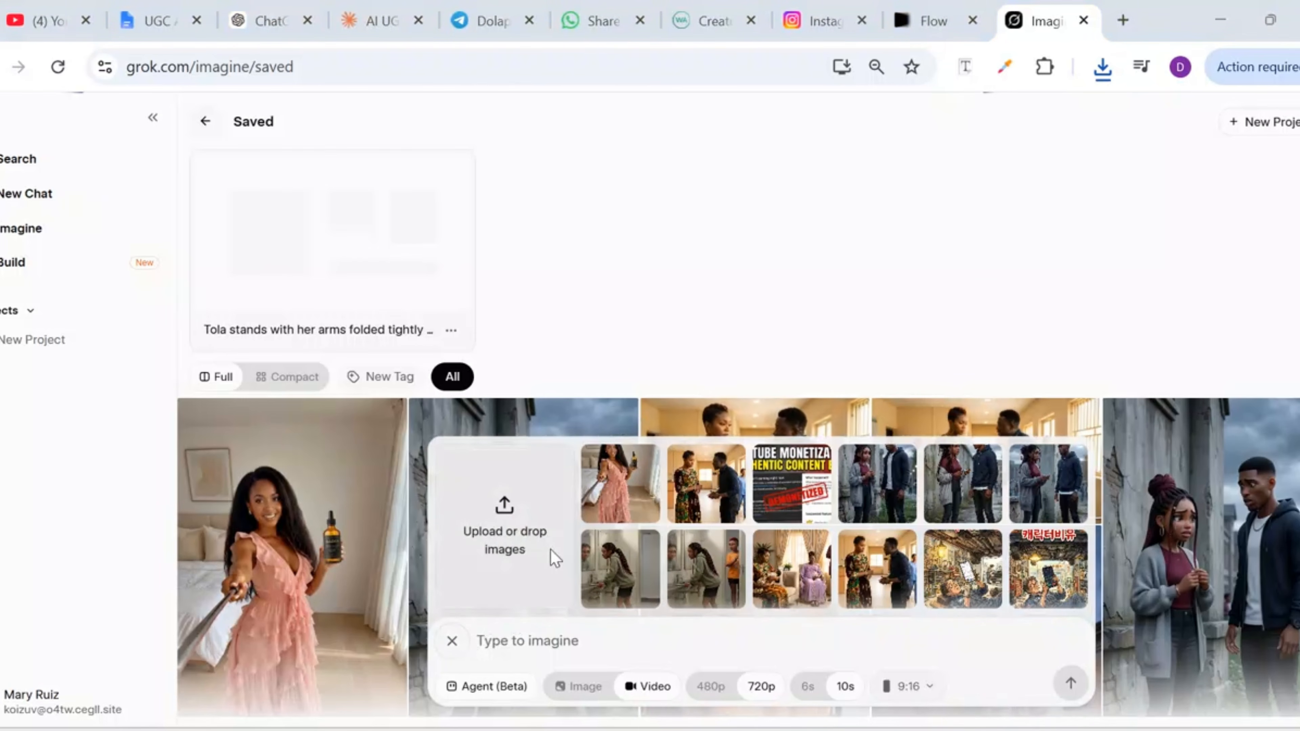
click(550, 550)
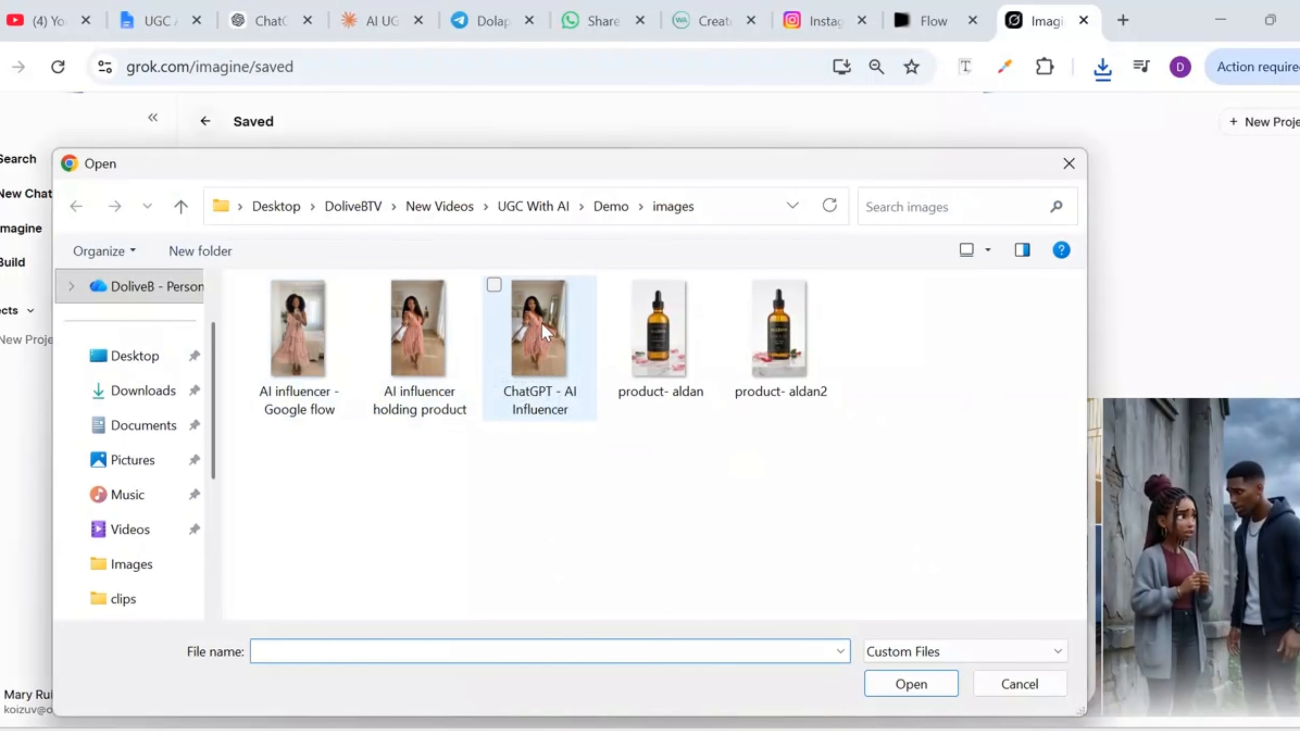
click(422, 376)
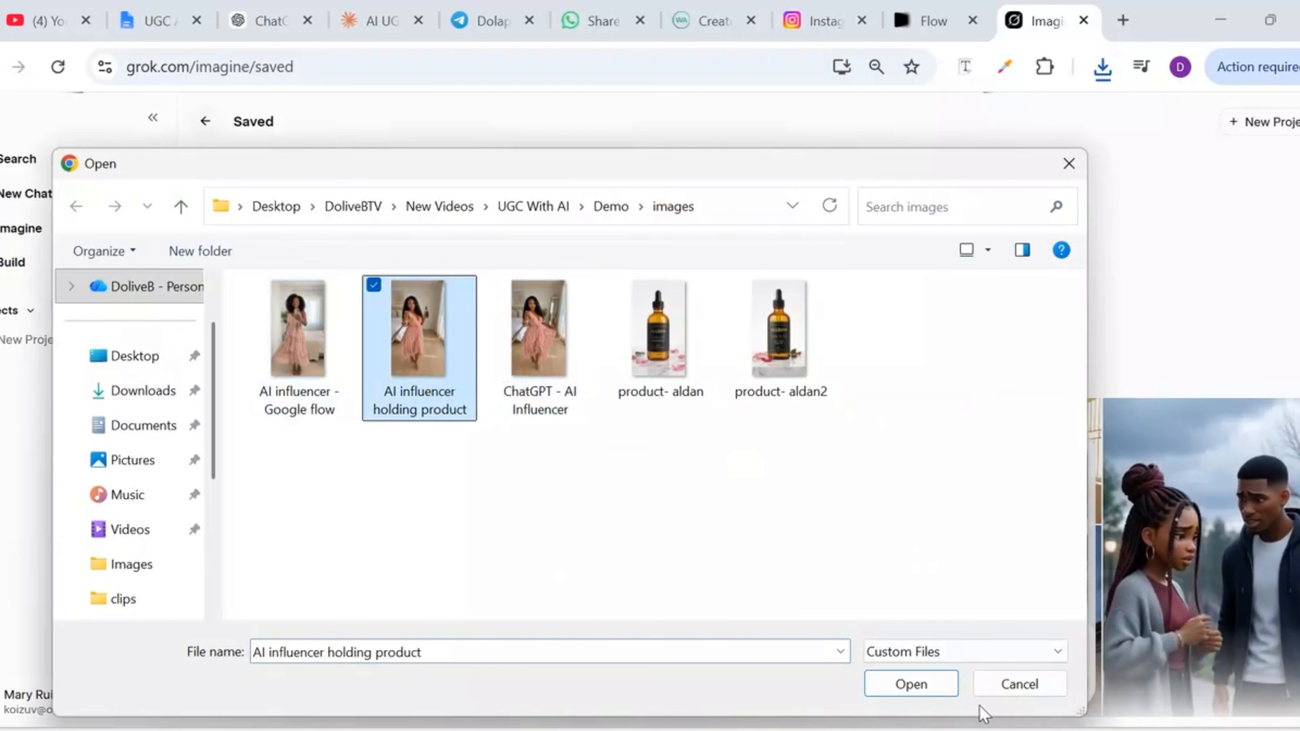
click(955, 691)
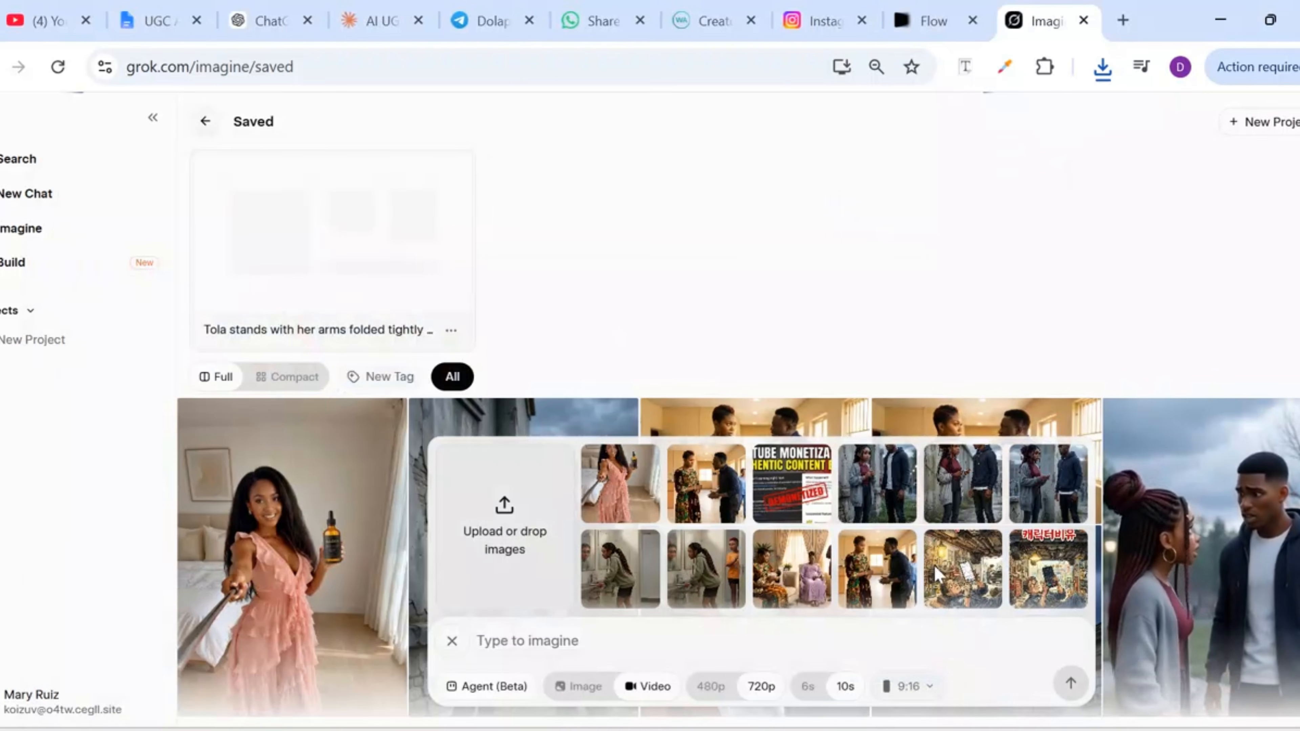
- Copy the camera, action and dialogue directions under "SHOT 2 — PROBLEM" in the Google Docs script document
click(151, 21)
scroll(311, 380, down, 4)
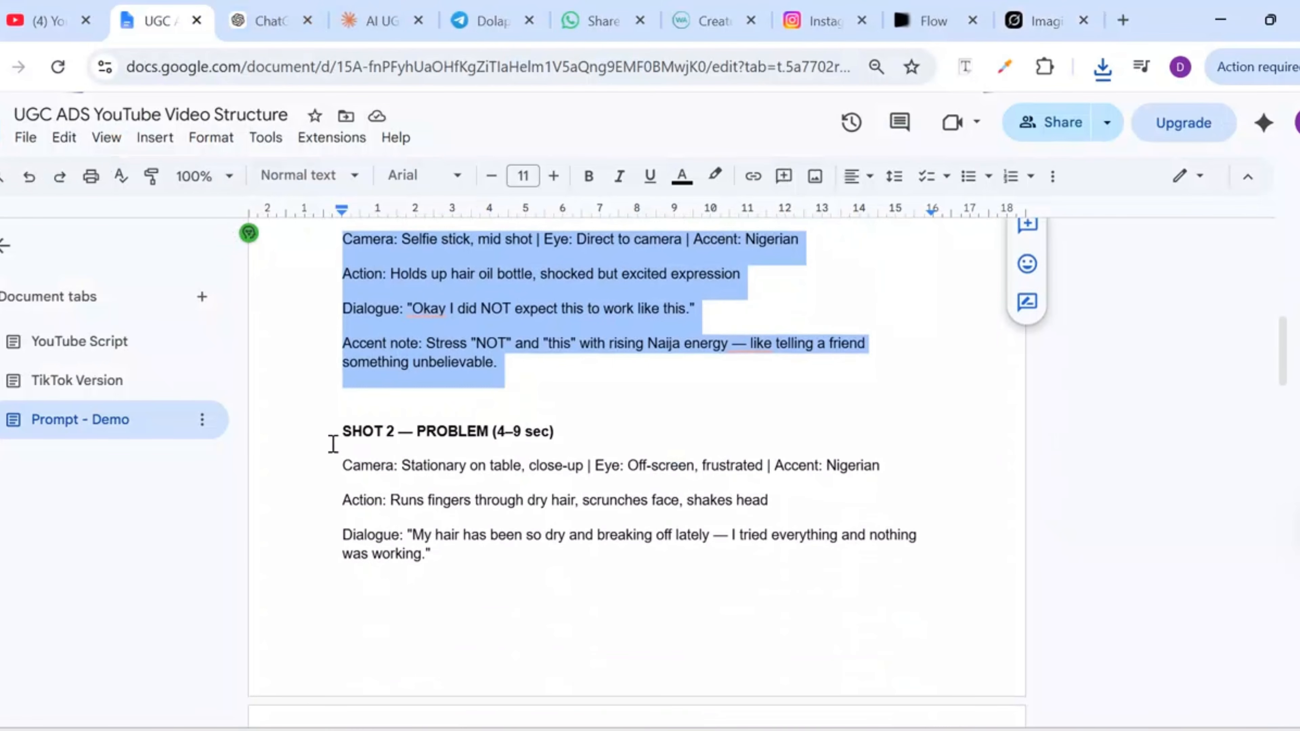
scroll(333, 444, down, 2)
drag(342, 361, 357, 376)
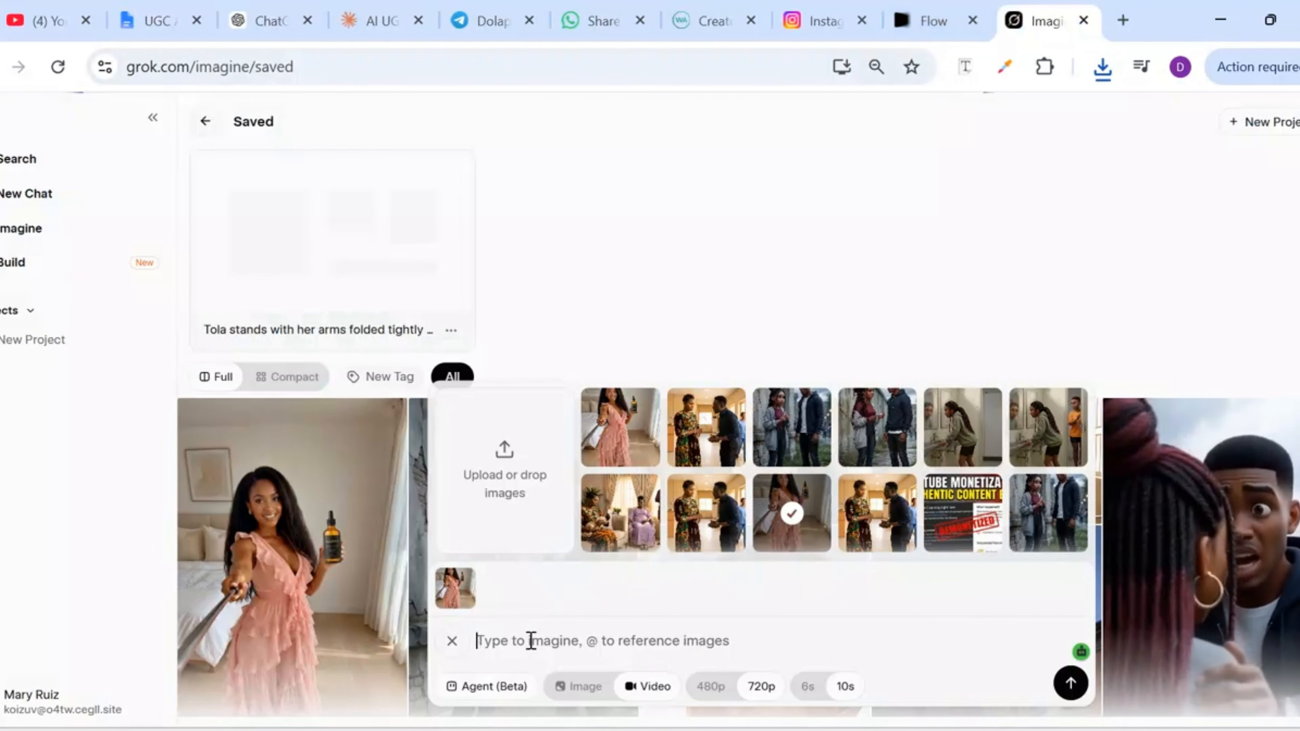
- In Grok Imagine, paste the Shot 2 directions as the prompt, generate the 720p, 10-second video, and pause its playback
text(Camera: Stationary on table, close-up | Eye: Off-screen, frustrated | Accent: Nigerian Action: Runs fingers through dry hair, scrunches face, shakes head Dialogue: "My hair has been so dry and breaking off lately — I tried everything and nothing was working.")
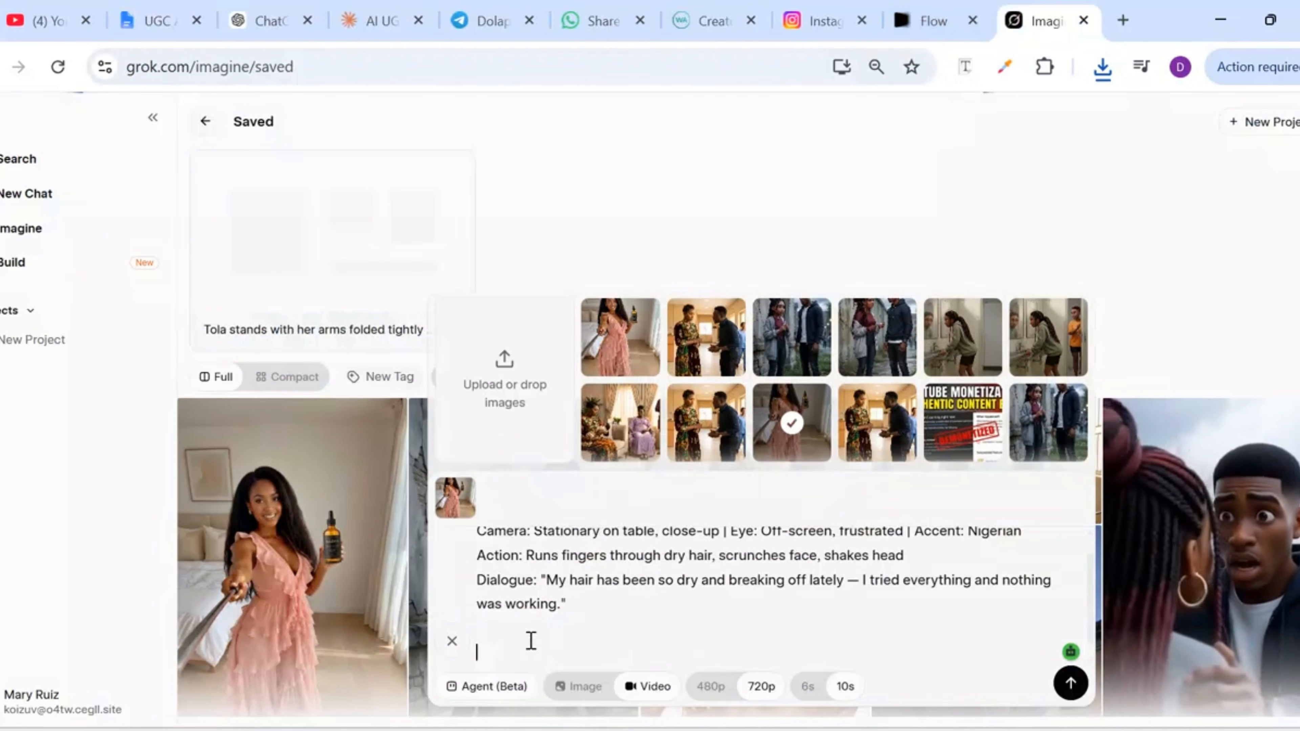
click(1070, 684)
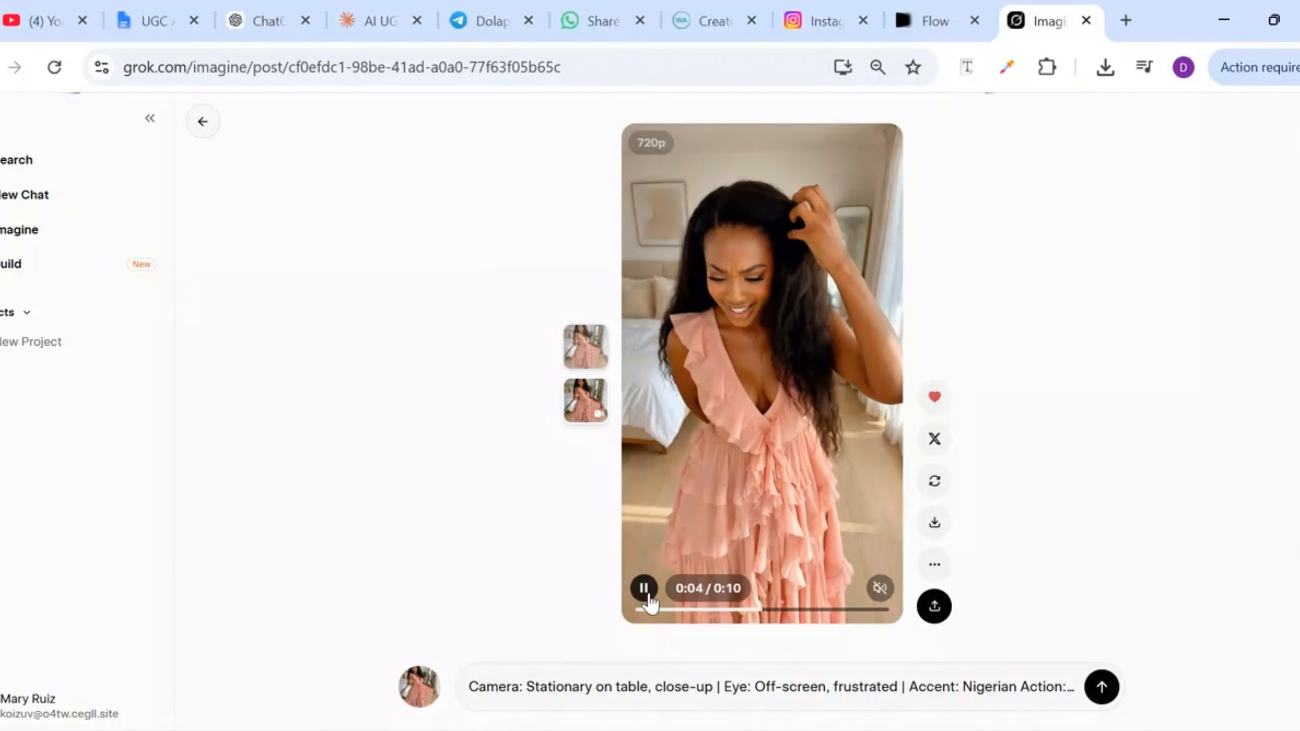
click(644, 589)
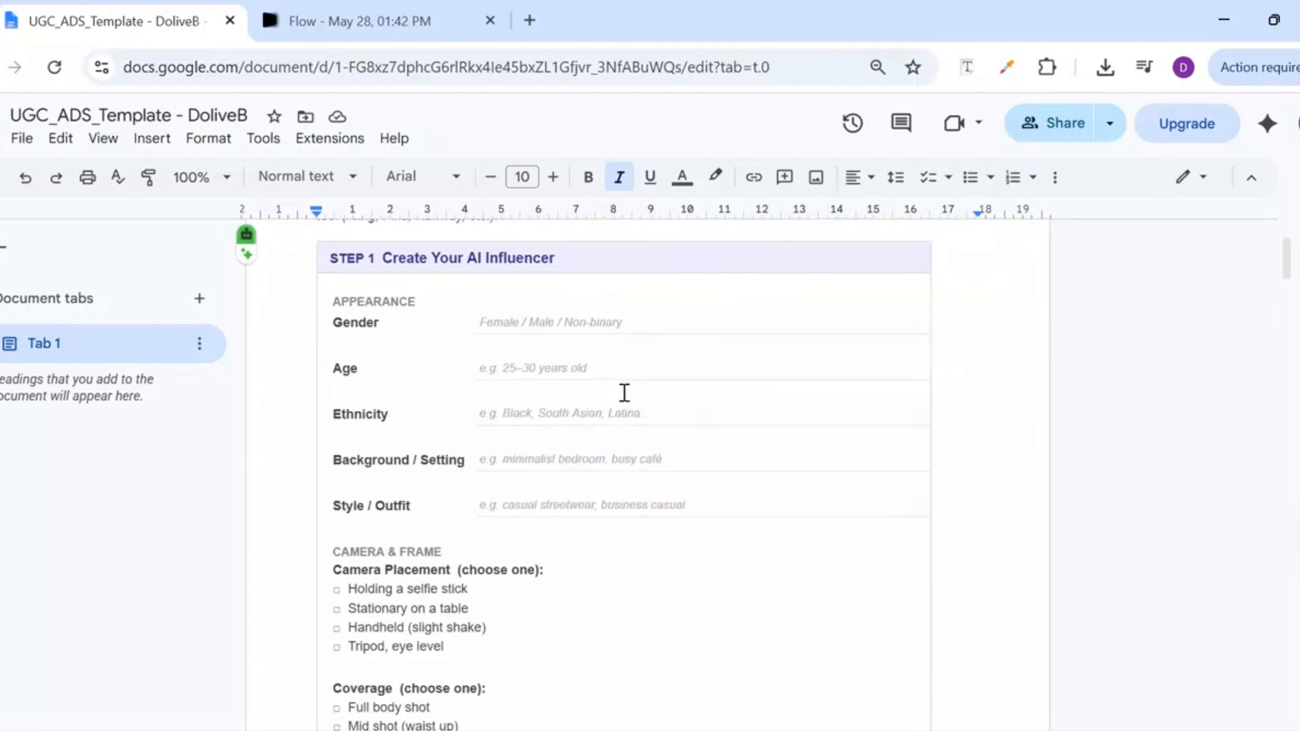
- Look through the UGC_ADS_Template document, checking its AI influencer and product sections and the filled example prompt
scroll(624, 391, up, 4)
scroll(624, 397, down, 15)
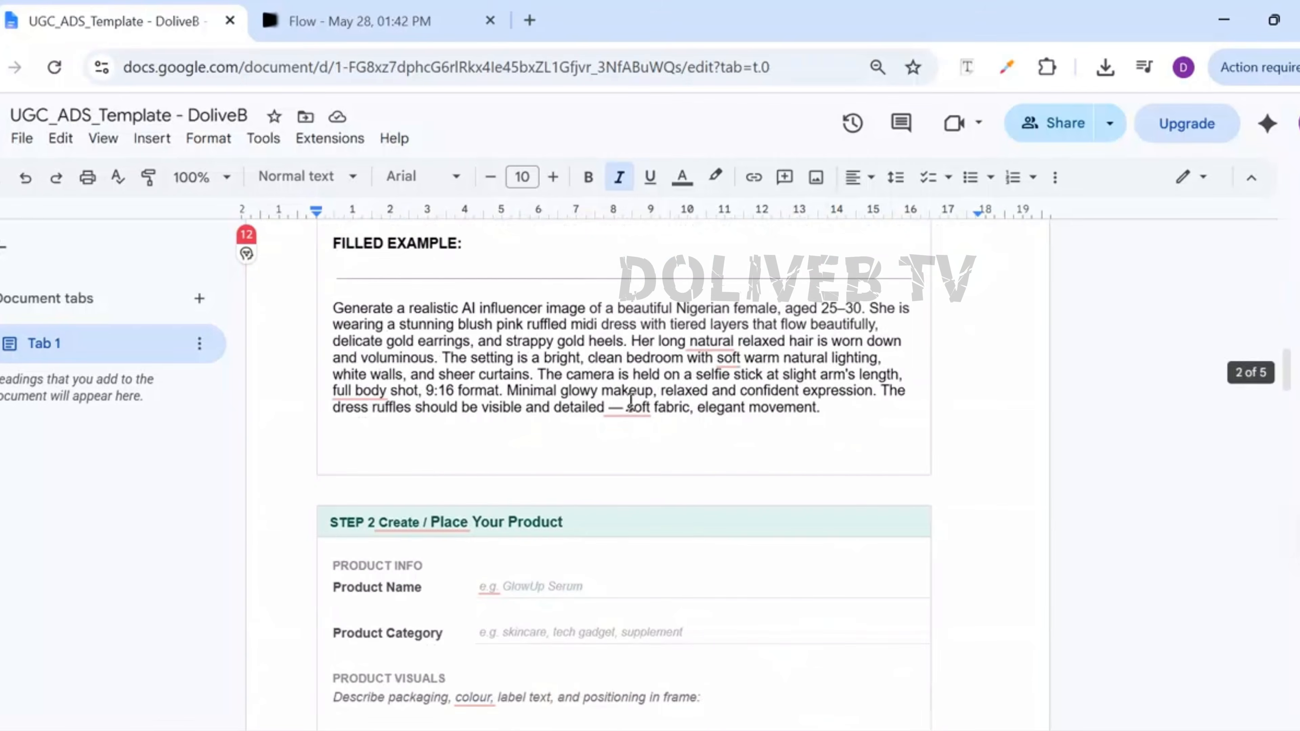
scroll(630, 403, down, 20)
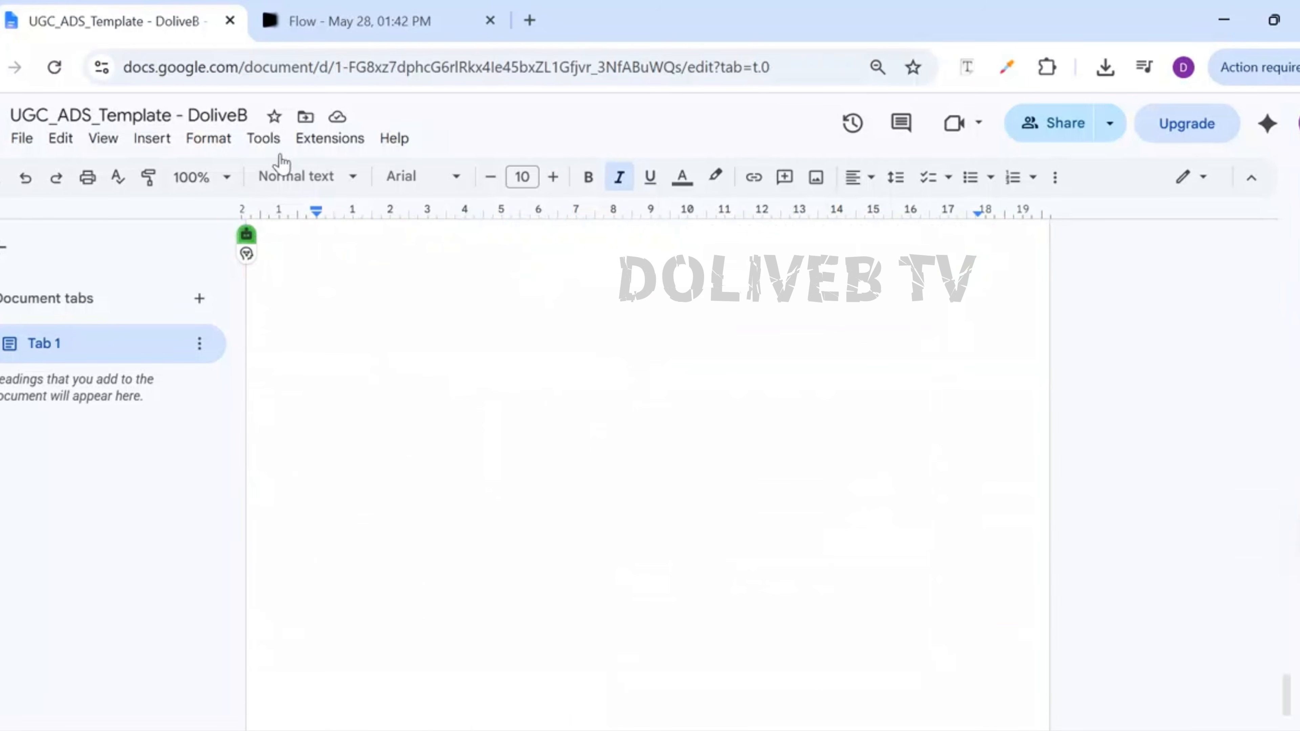
scroll(424, 232, up, 2)
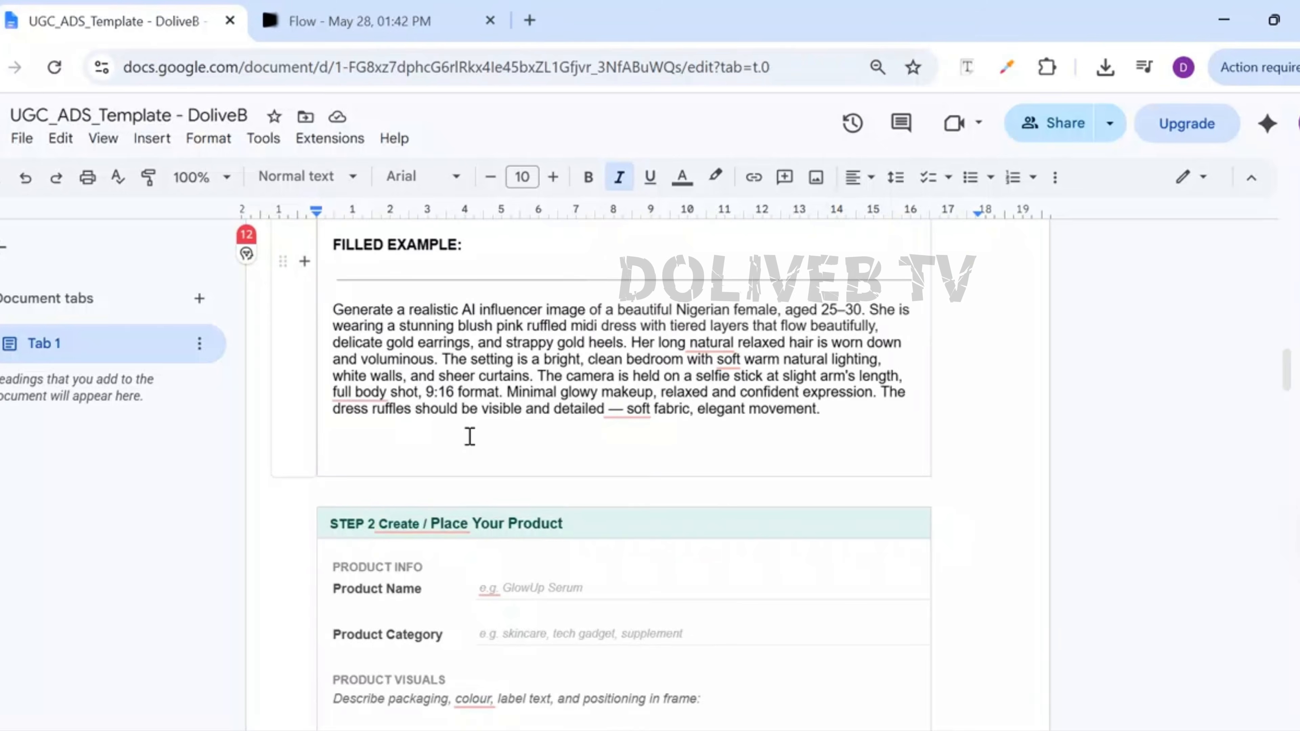
scroll(469, 437, up, 15)
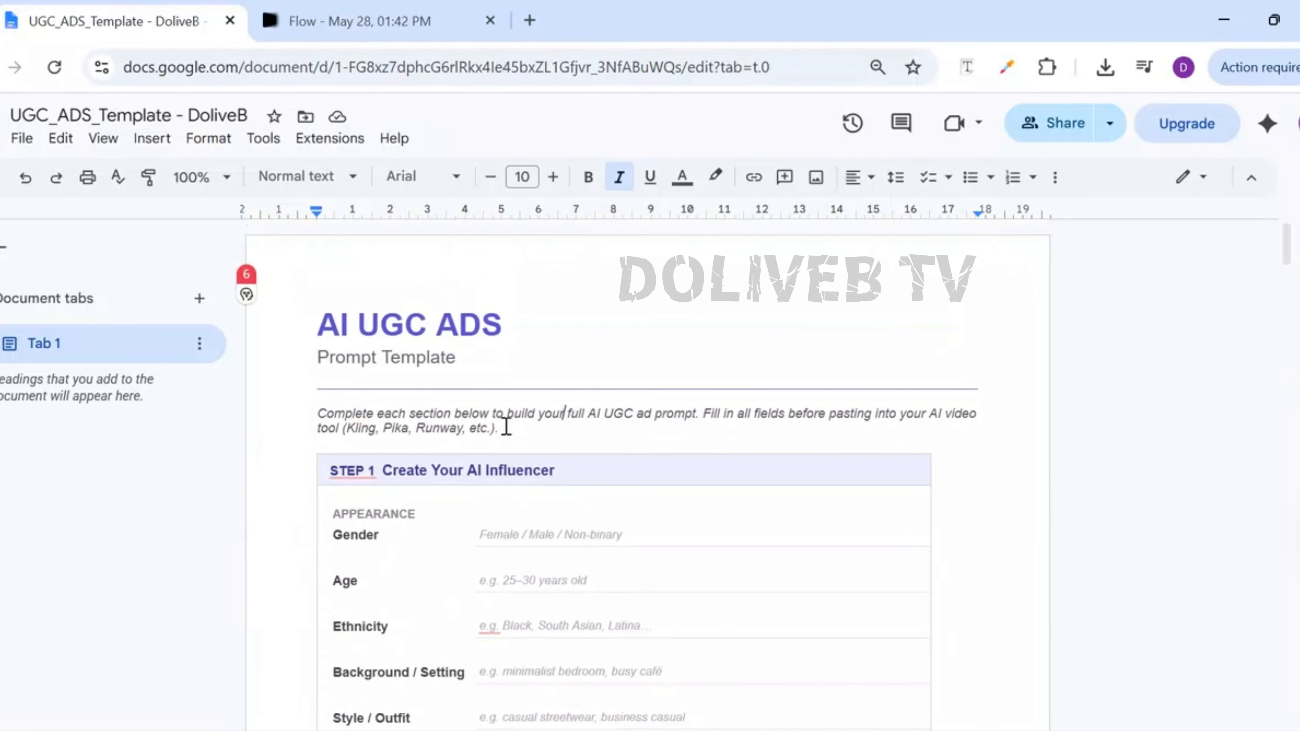
scroll(507, 433, down, 10)
scroll(504, 434, down, 5)
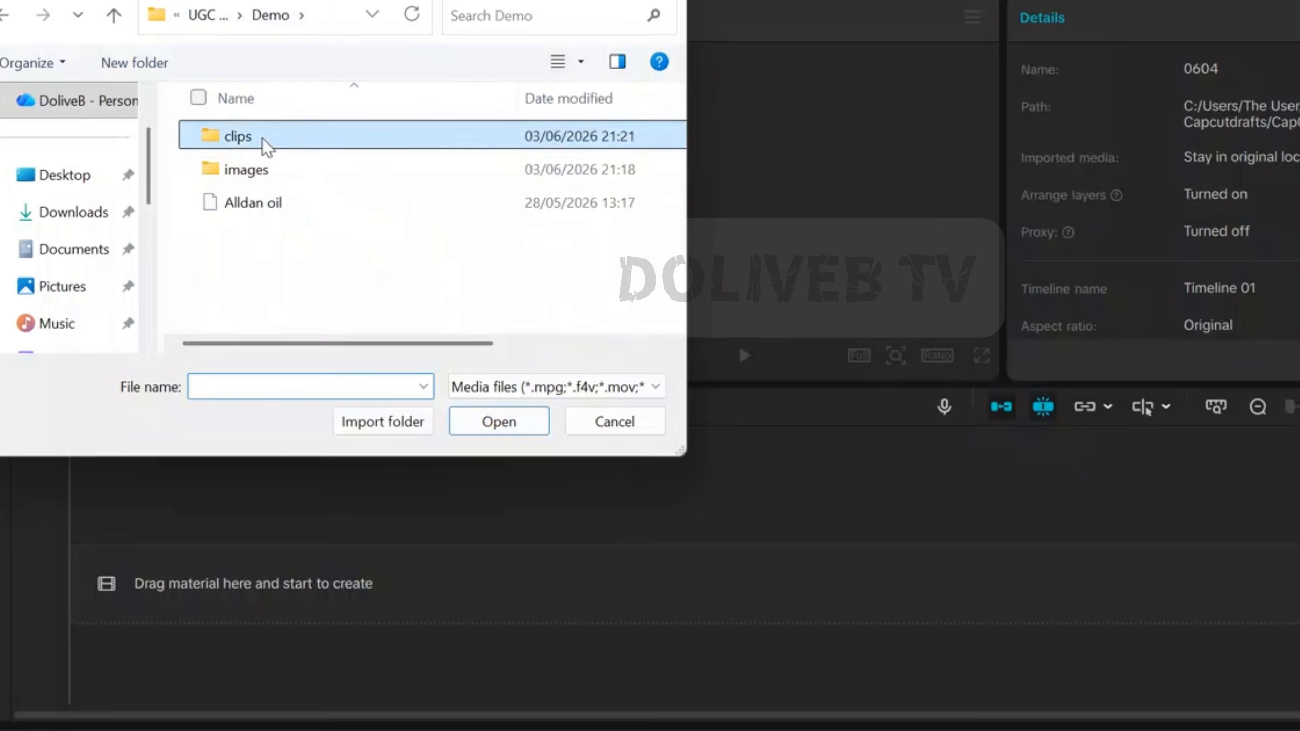
- In CapCut, import all the shot videos from the Demo project's clips folder
double_click(267, 138)
key(ctrl+a)
key(Return)
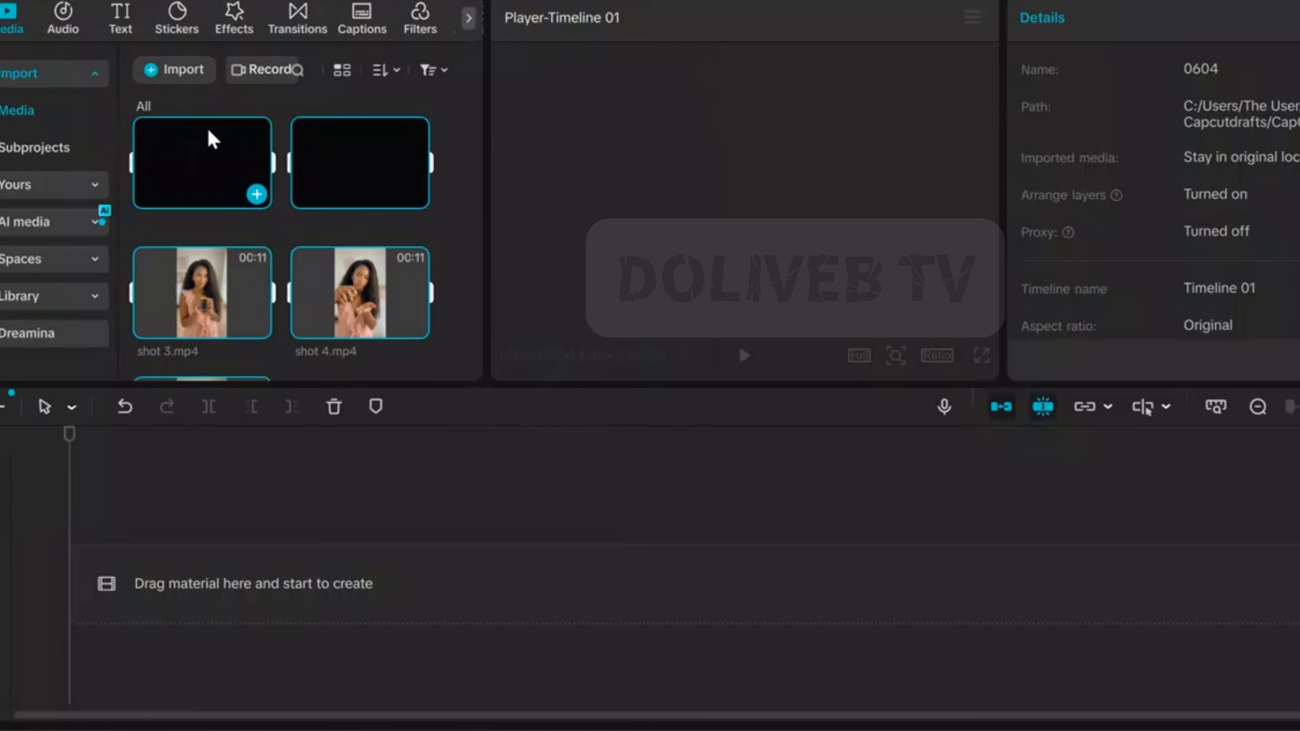
- Place the five shot clips in order on the timeline and trim the ends of shots 1, 2, 3 and 5 for a 35:03 video
drag(209, 137, 232, 508)
drag(262, 592, 240, 590)
drag(322, 578, 296, 583)
drag(378, 588, 352, 587)
click(531, 592)
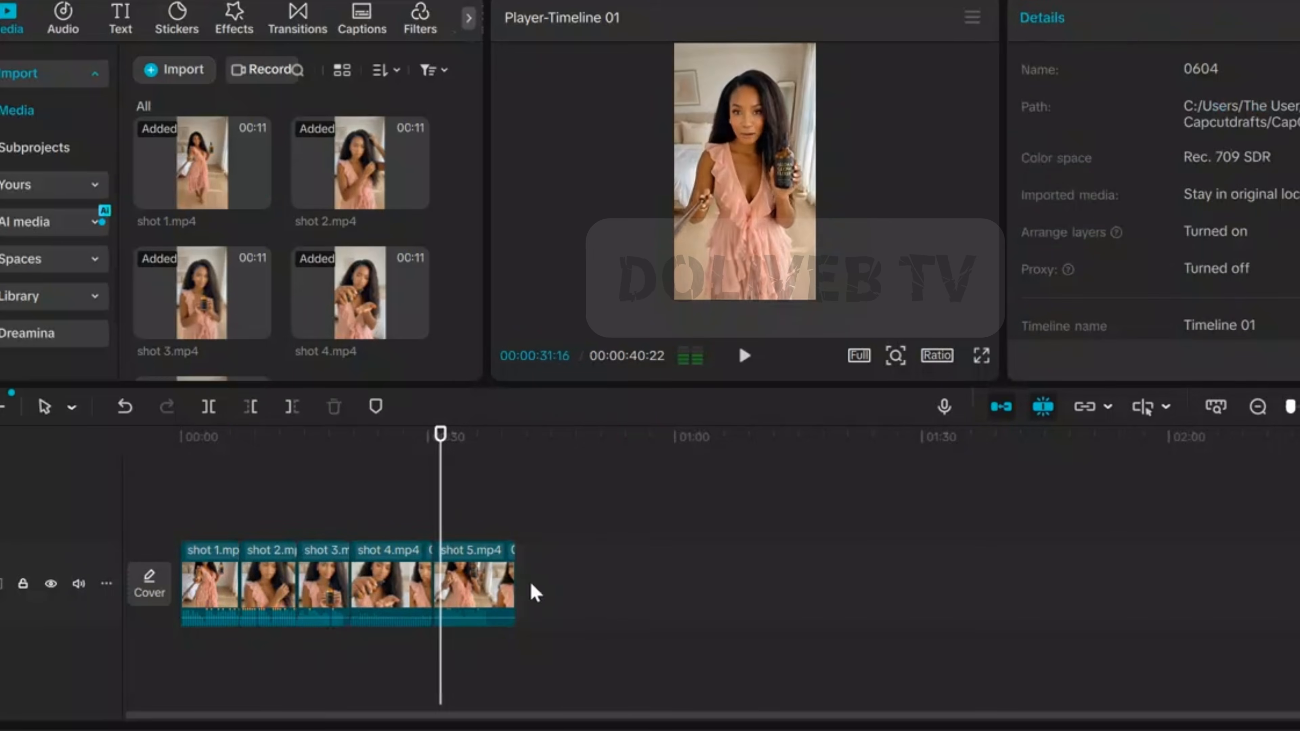
drag(513, 592, 470, 592)
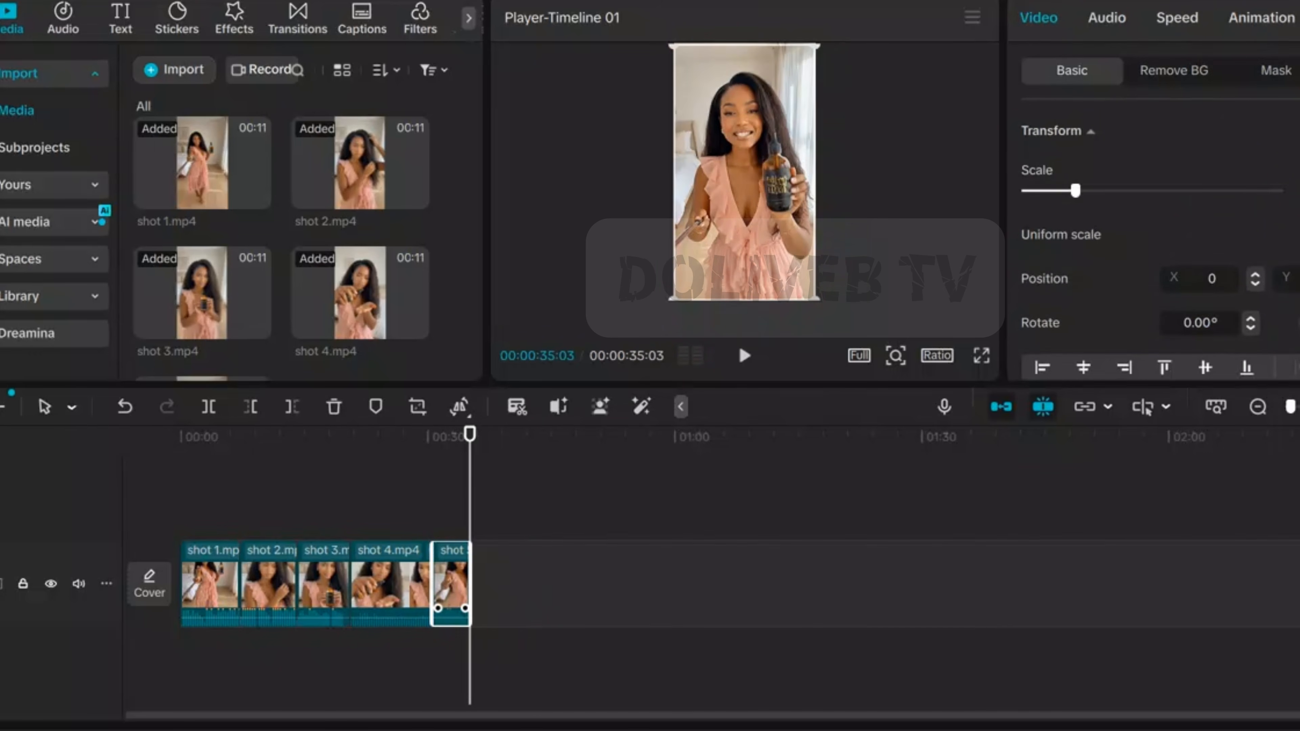
- Try to export the assembled ad as a 4K video
key(ctrl+e)
click(975, 637)
click(928, 689)
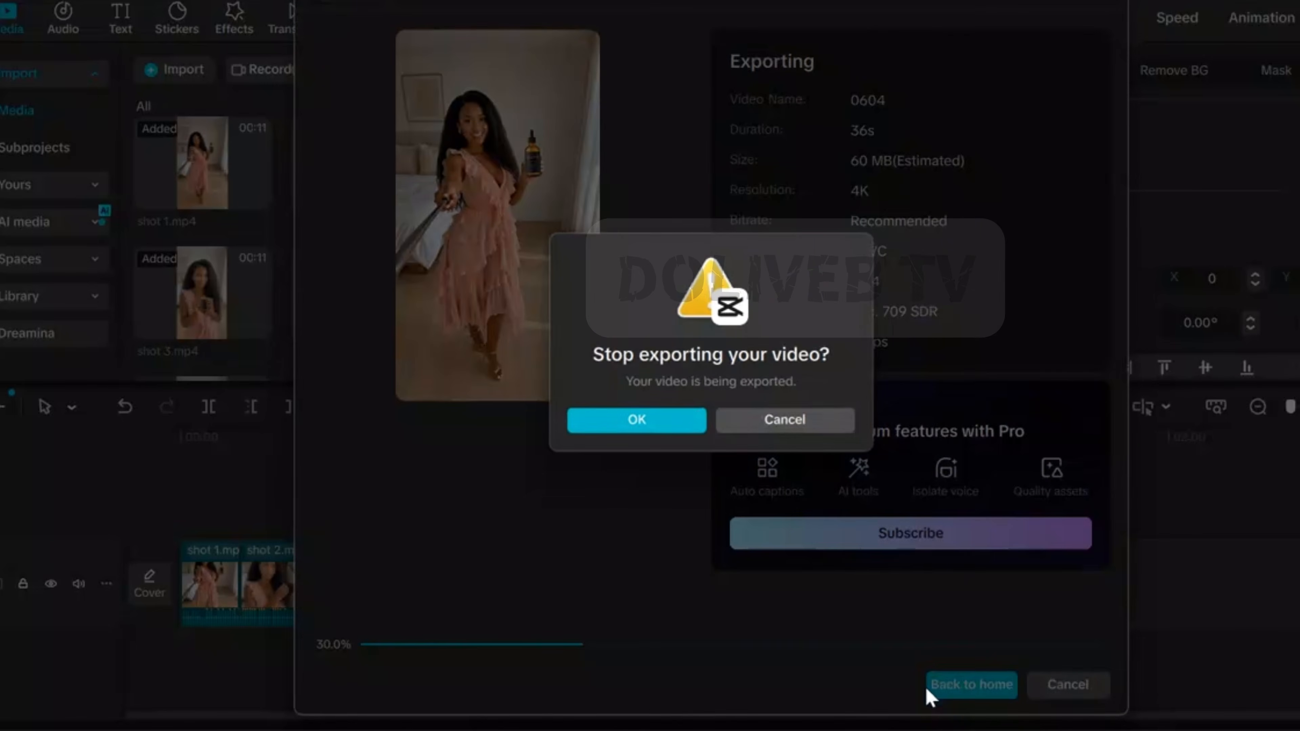
key(Return)
click(1062, 635)
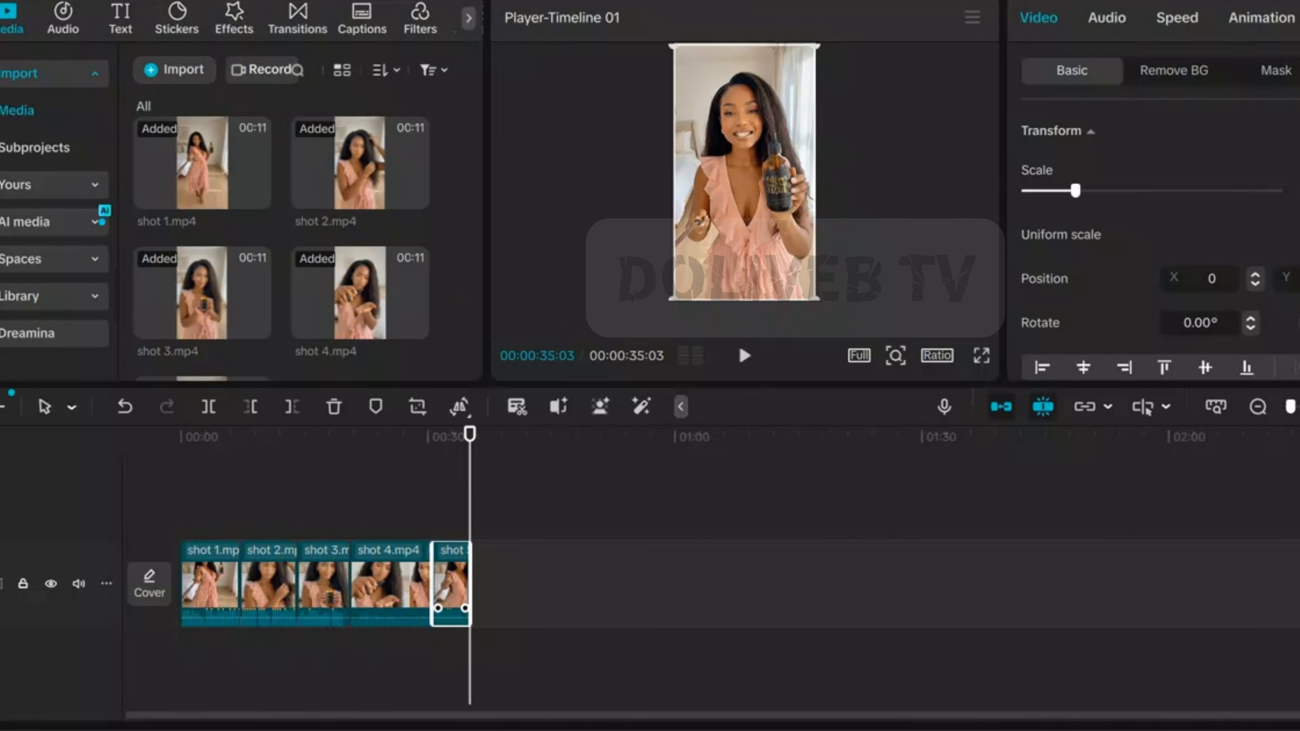